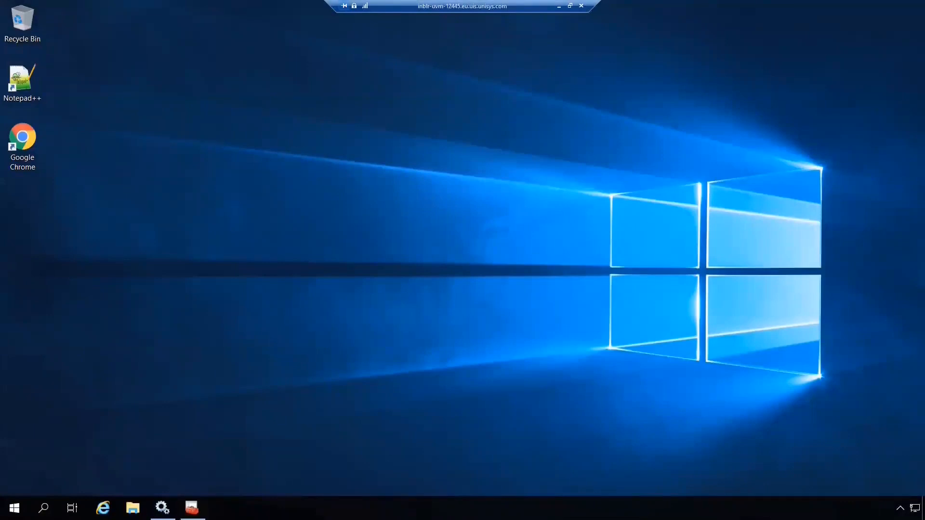
# Check that the AB Suite 8.0 RATL (TCP/IP TLS) Gateway service is running, then return to AdminTool.
pyautogui.click(162, 507)
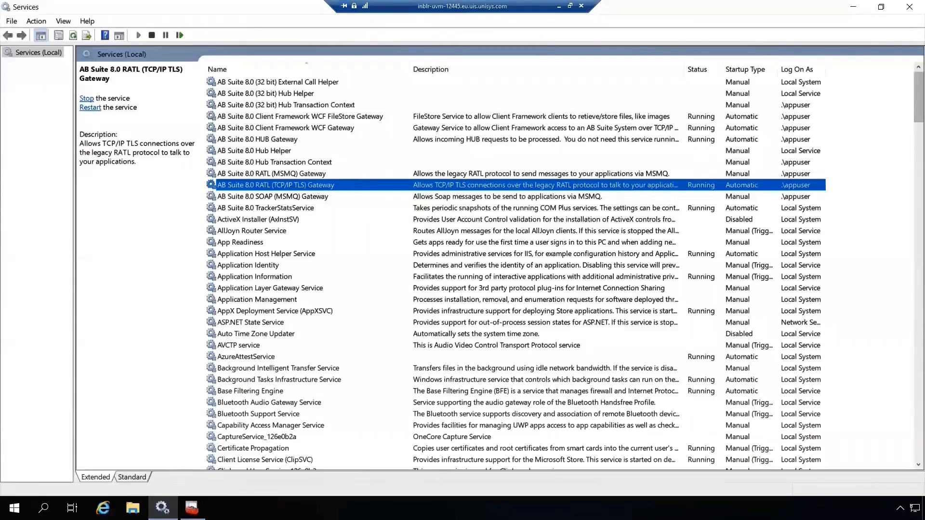
pyautogui.moveTo(192, 508)
pyautogui.click(148, 460)
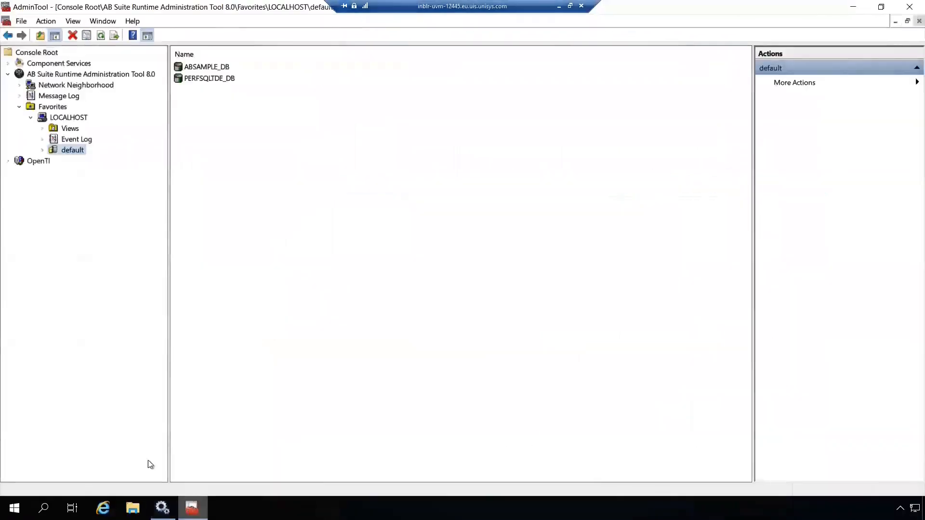
# Open Configure Adapters for LOCALHOST, showing RatlSocket8.0 on port 2909 with TLS 1.2.
pyautogui.rightClick(77, 118)
pyautogui.moveTo(109, 127)
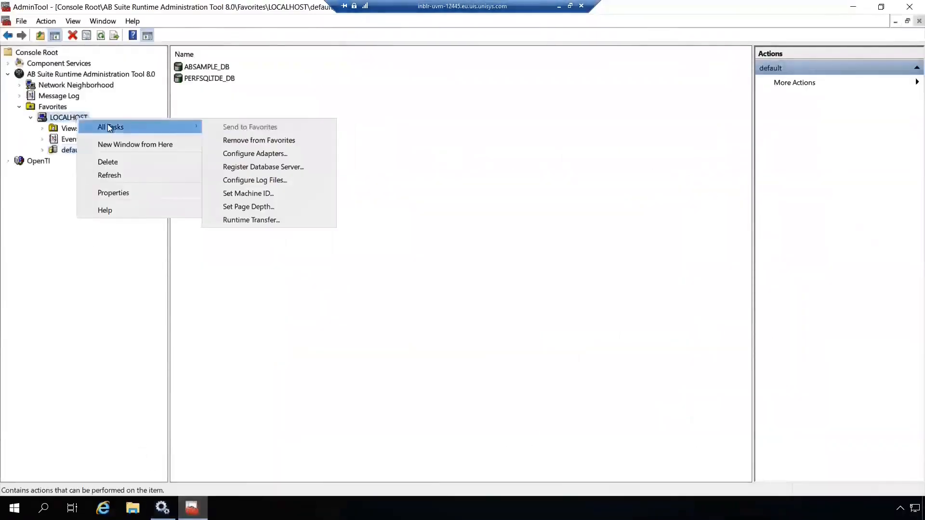
pyautogui.click(247, 154)
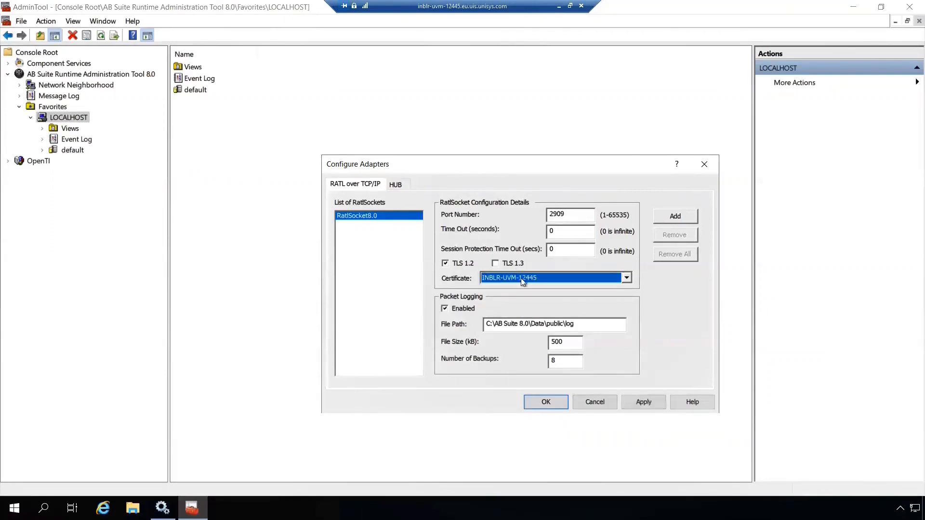
# Keep the INBLR-UVM-12445 certificate and tick TLS 1.3, raising the experimental-feature warning.
pyautogui.click(614, 283)
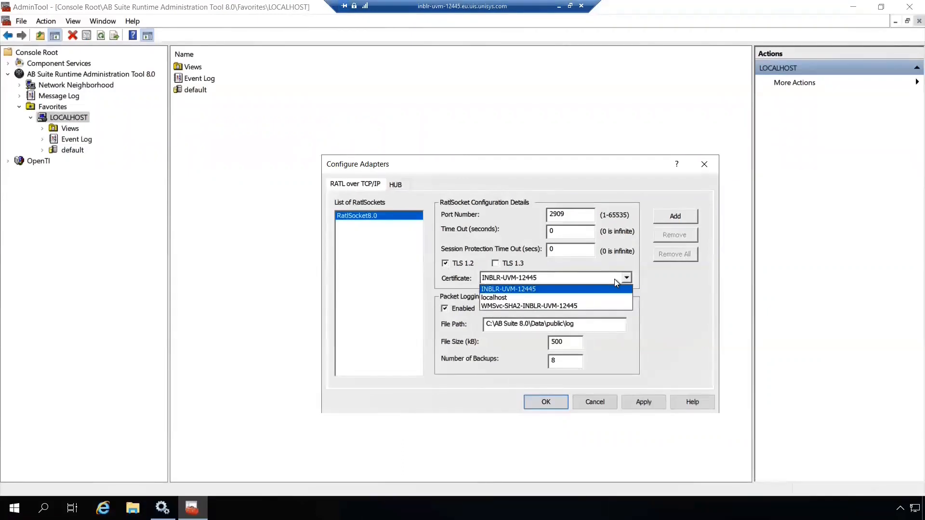
pyautogui.click(615, 289)
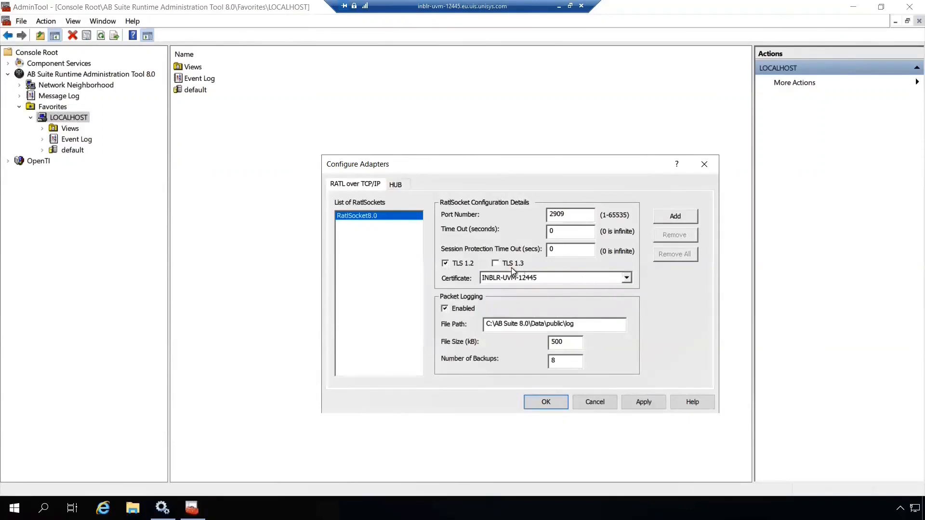
pyautogui.click(495, 264)
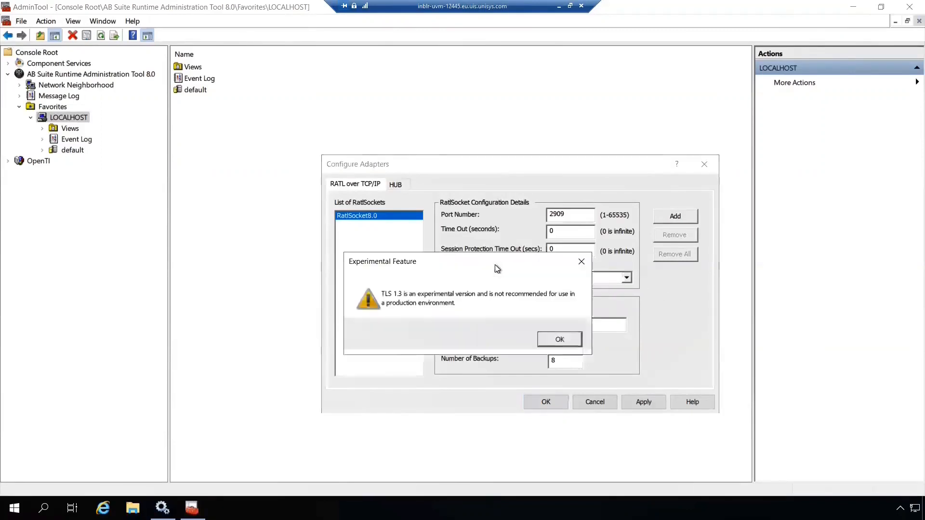
# Acknowledge the warning, untick TLS 1.3, and save RatlSocket8.0 with TLS 1.2 only.
pyautogui.click(560, 339)
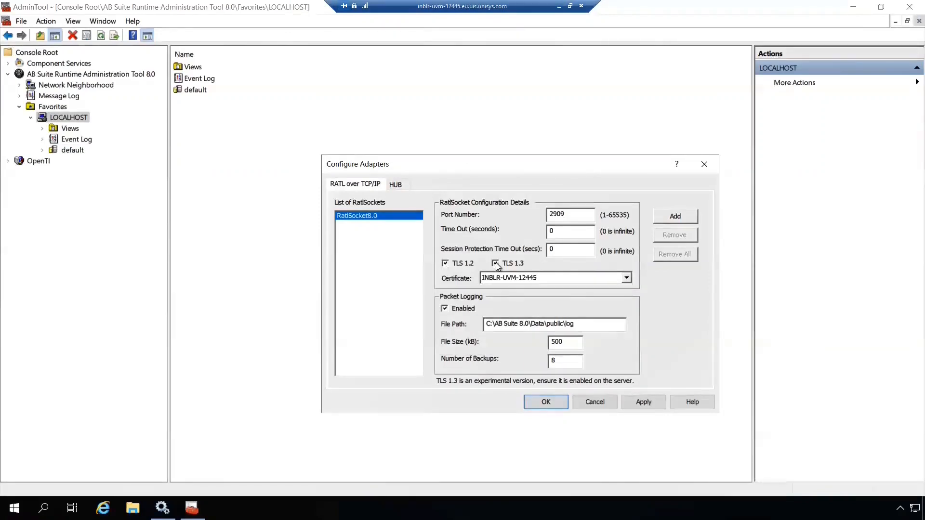
pyautogui.click(496, 264)
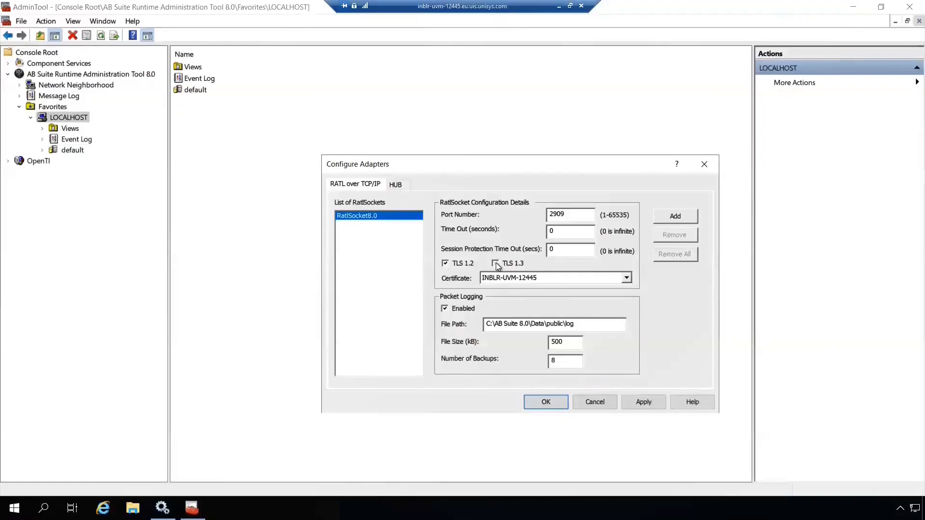
pyautogui.click(543, 404)
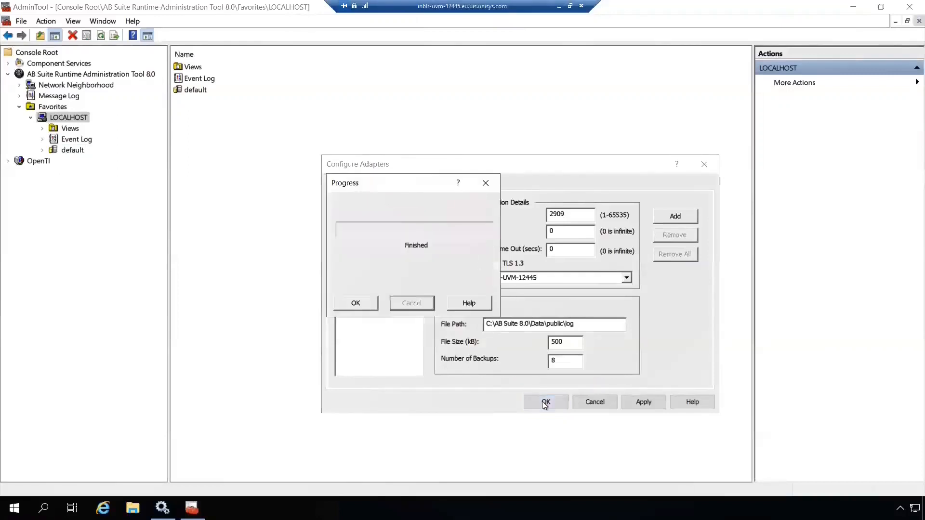
pyautogui.click(355, 304)
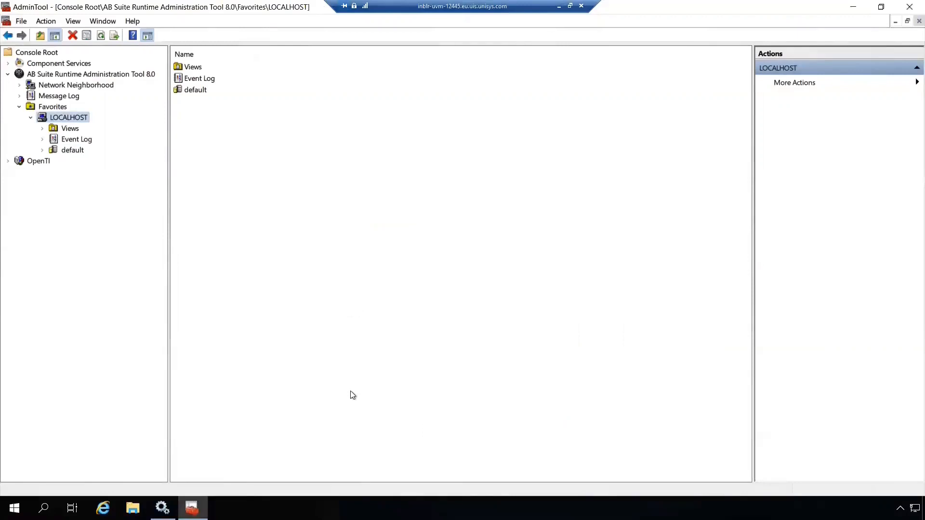
# Reopen Configure Adapters for LOCALHOST and begin adding a new RATL socket.
pyautogui.rightClick(75, 117)
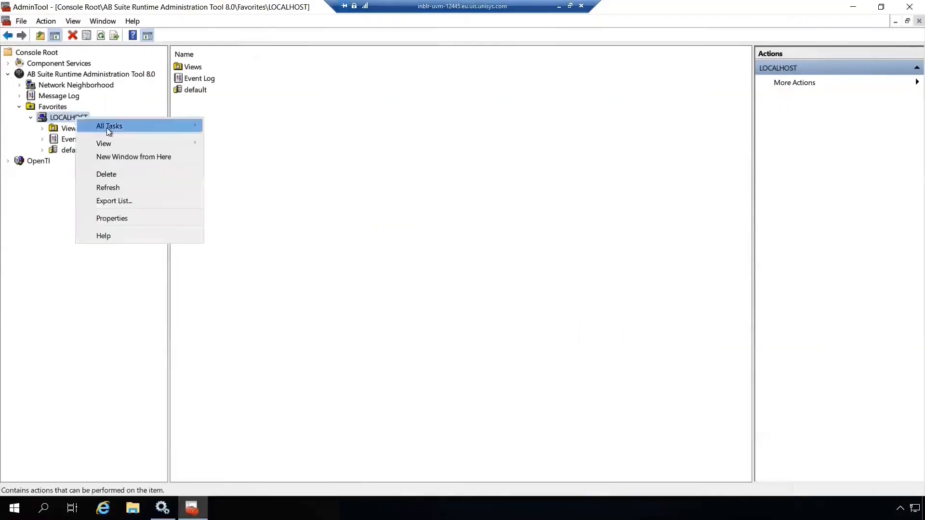
pyautogui.moveTo(135, 129)
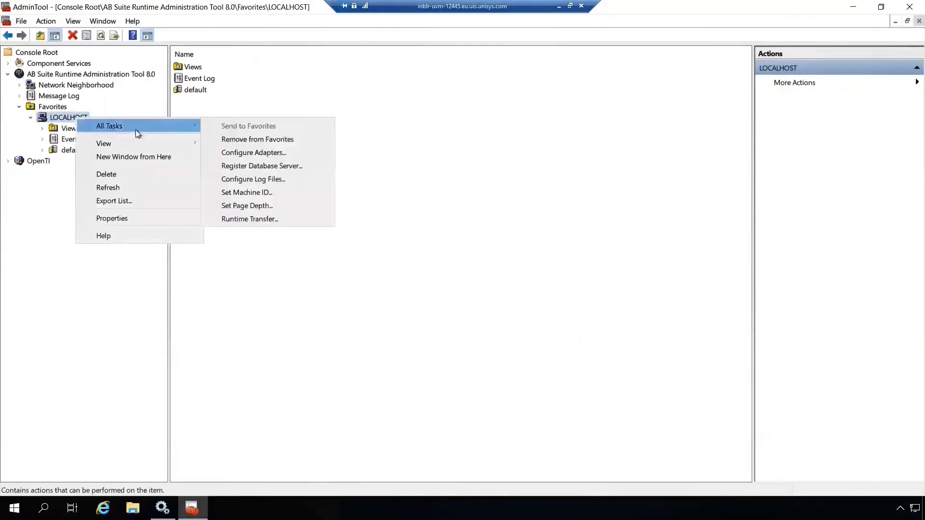
pyautogui.click(262, 153)
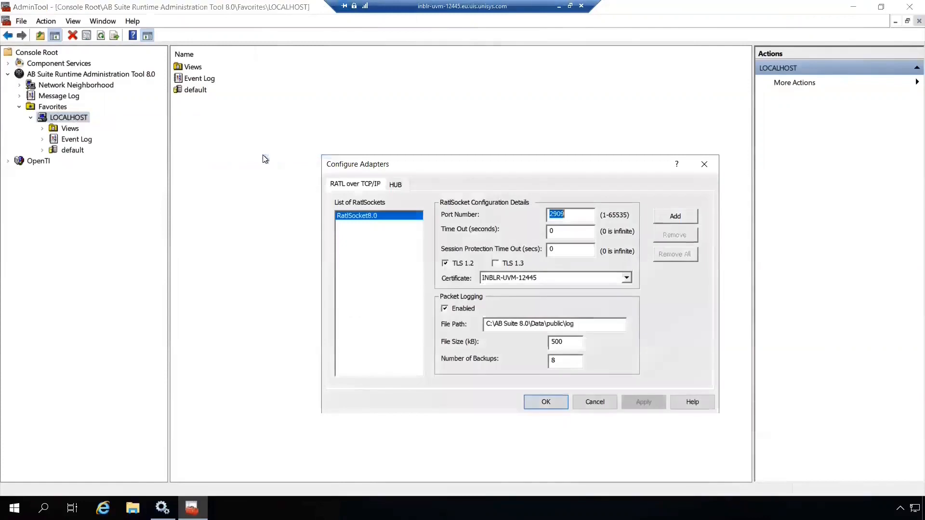
pyautogui.click(689, 221)
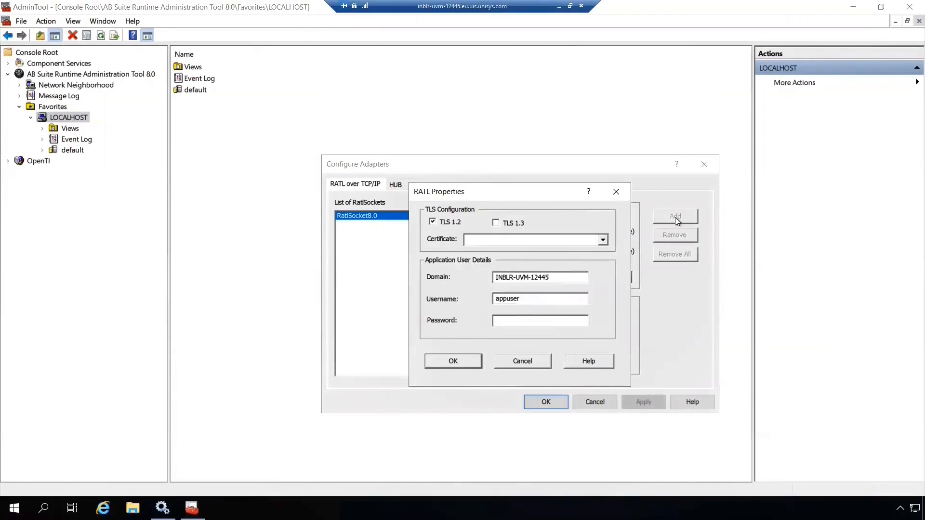
# Create RatlSocket8.0-1 on port 2910 with TLS 1.2, certificate INBLR-UVM-12445 and the user password, then save.
pyautogui.click(487, 240)
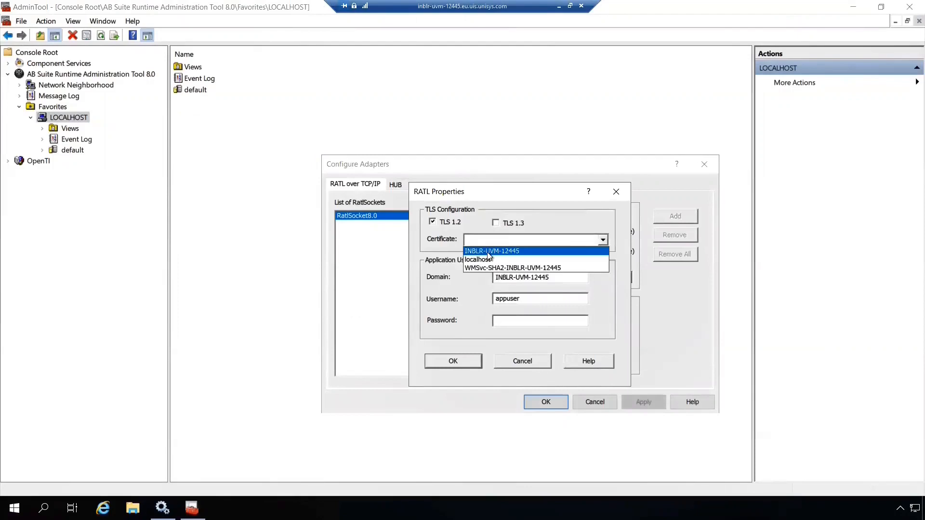
pyautogui.click(487, 251)
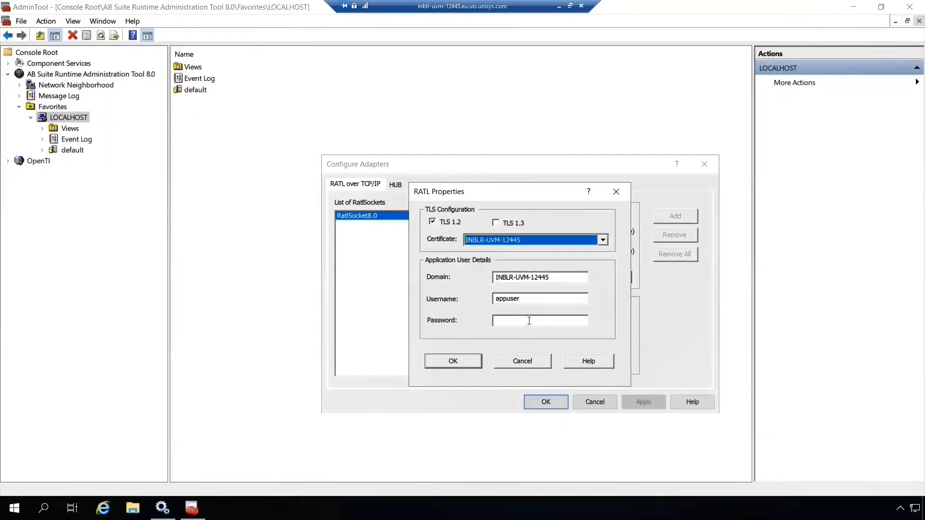
pyautogui.click(529, 320)
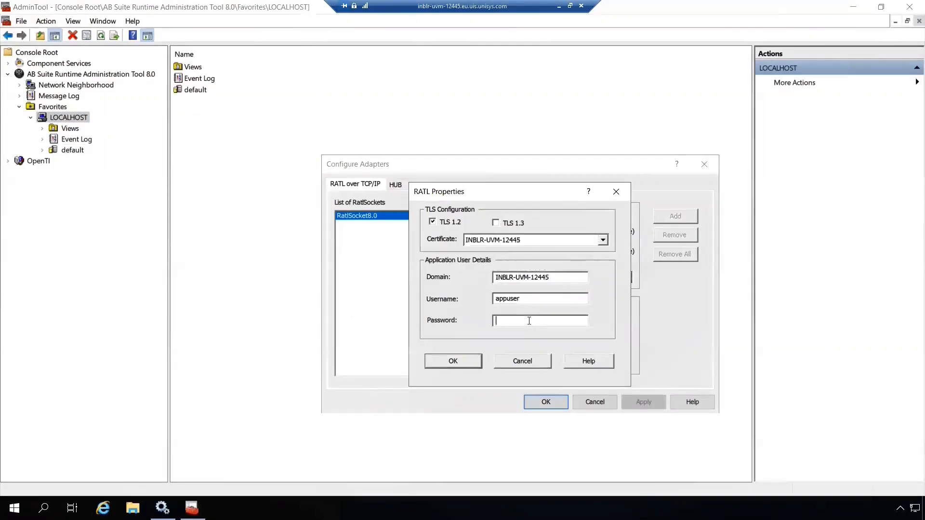
pyautogui.write('********')
pyautogui.click(455, 357)
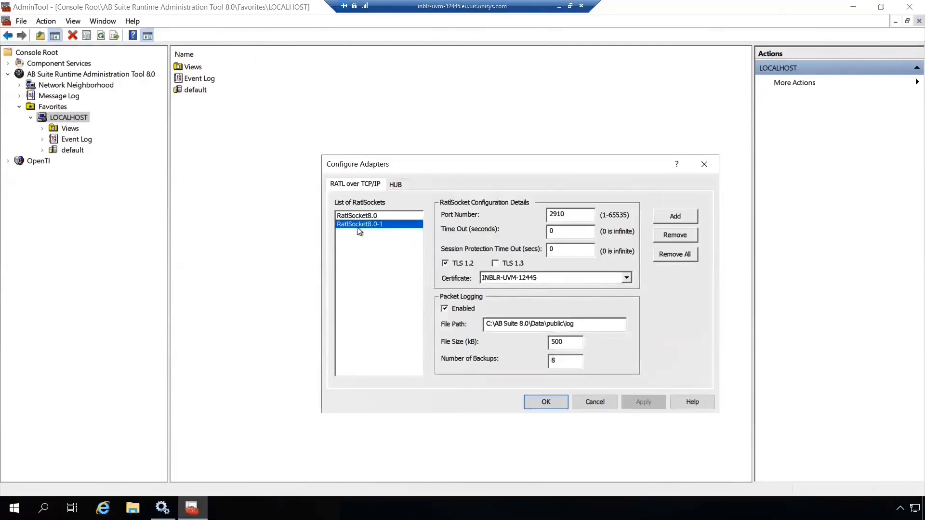
pyautogui.click(590, 218)
pyautogui.click(545, 402)
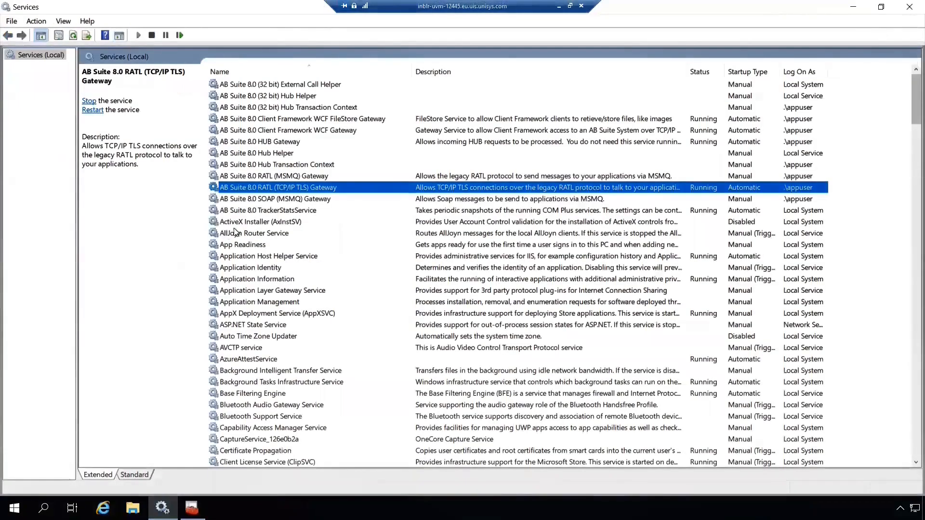
# Verify RATL (TCP/IP TLS) Gateway (1) is Running with Automatic startup, then return to AdminTool.
pyautogui.click(362, 200)
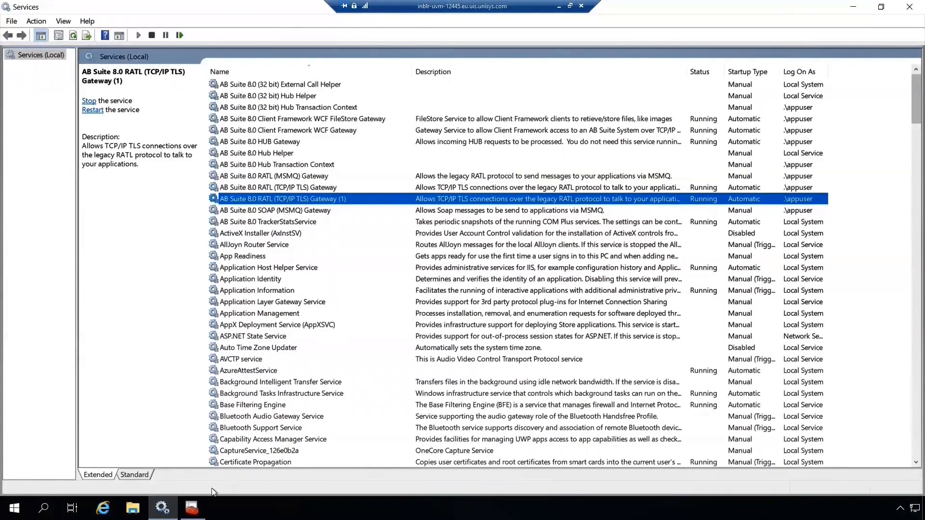
pyautogui.moveTo(191, 507)
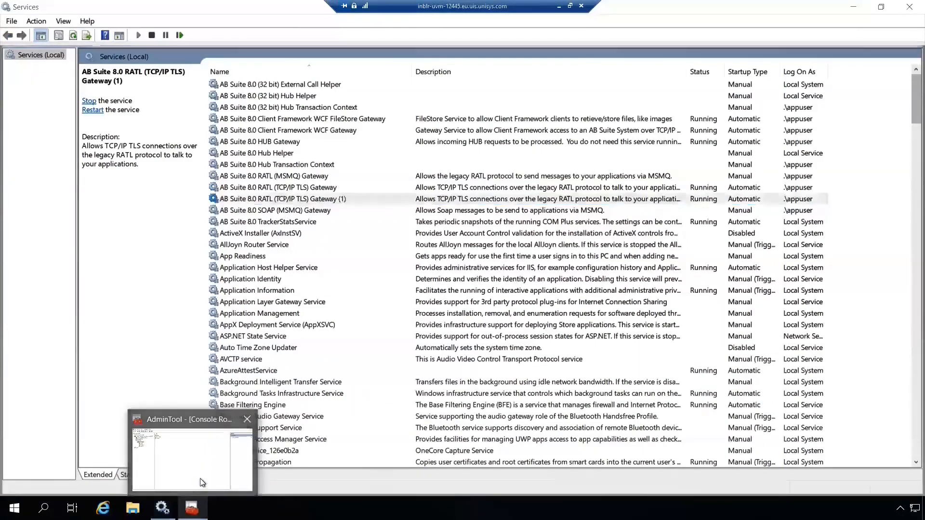
pyautogui.click(200, 478)
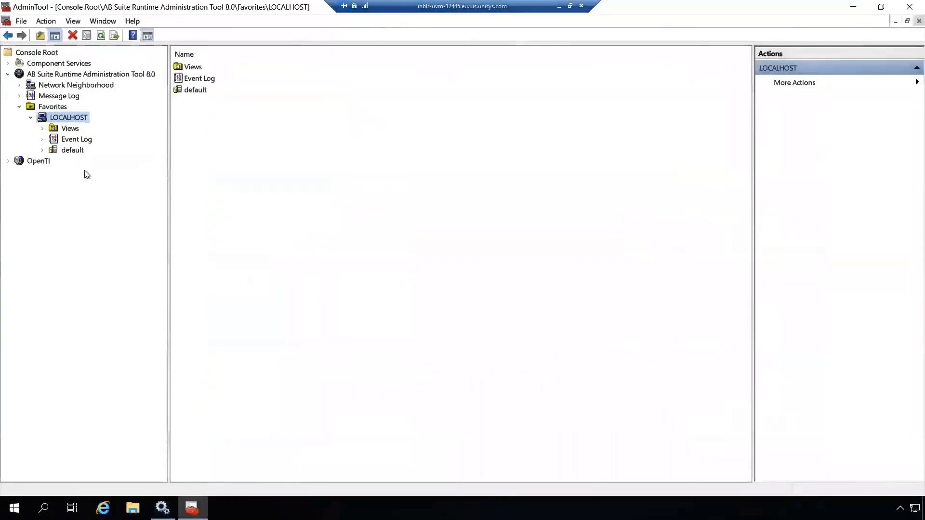
# Add non-TLS socket RatlSocket8.0-2 on port 2911 with TLS 1.2 unticked and the user password.
pyautogui.rightClick(78, 120)
pyautogui.moveTo(108, 126)
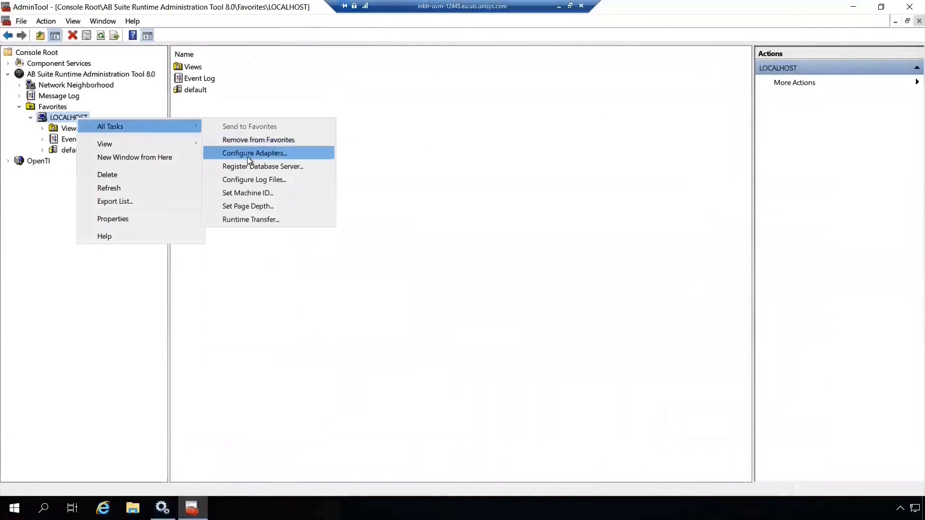
pyautogui.click(247, 153)
pyautogui.click(674, 216)
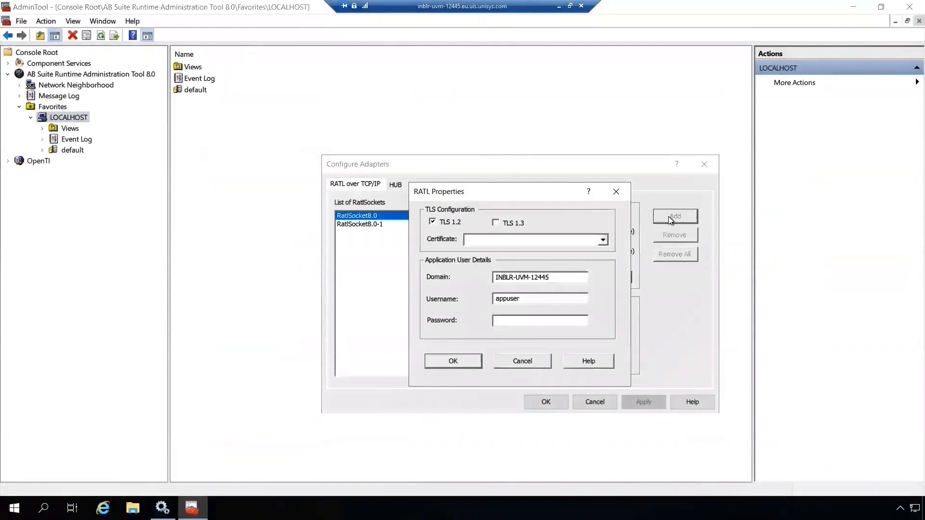
pyautogui.click(447, 224)
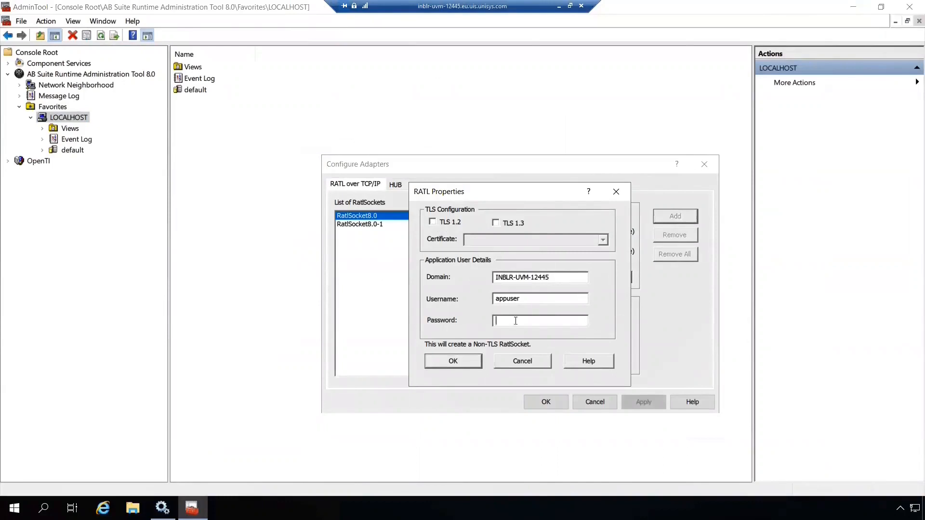
pyautogui.hotkey('ctrl', 'v')
pyautogui.click(464, 357)
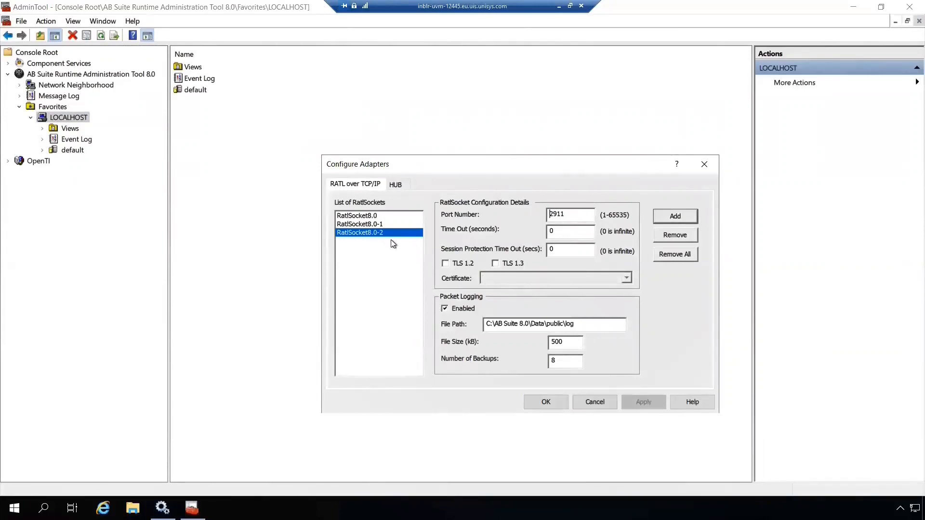
# Save the adapter configuration and verify the new RATL (TCP/IP) Gateway (2) service is running.
pyautogui.click(530, 404)
pyautogui.moveTo(163, 508)
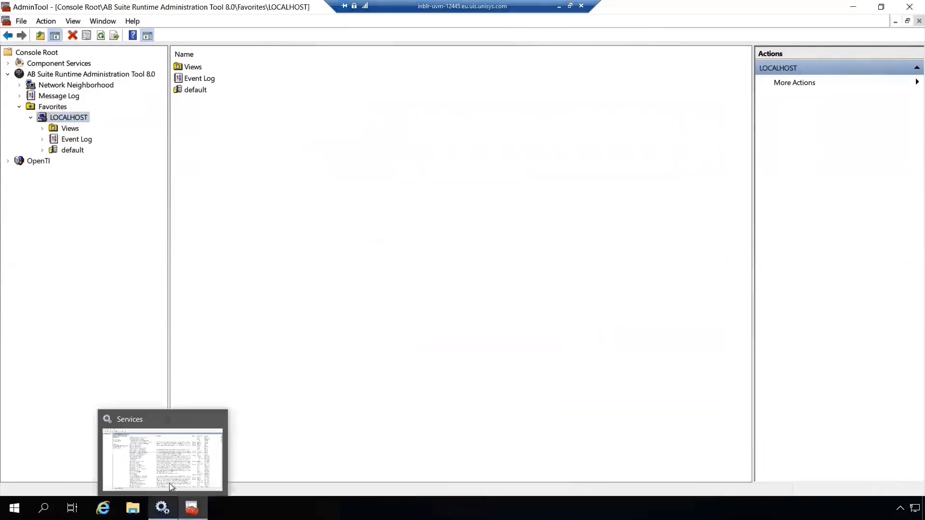
pyautogui.click(169, 460)
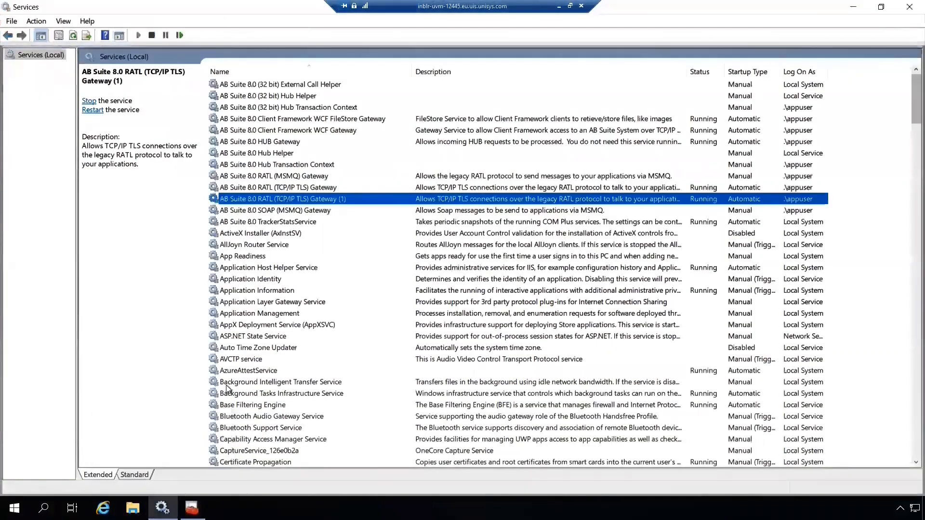
pyautogui.click(226, 212)
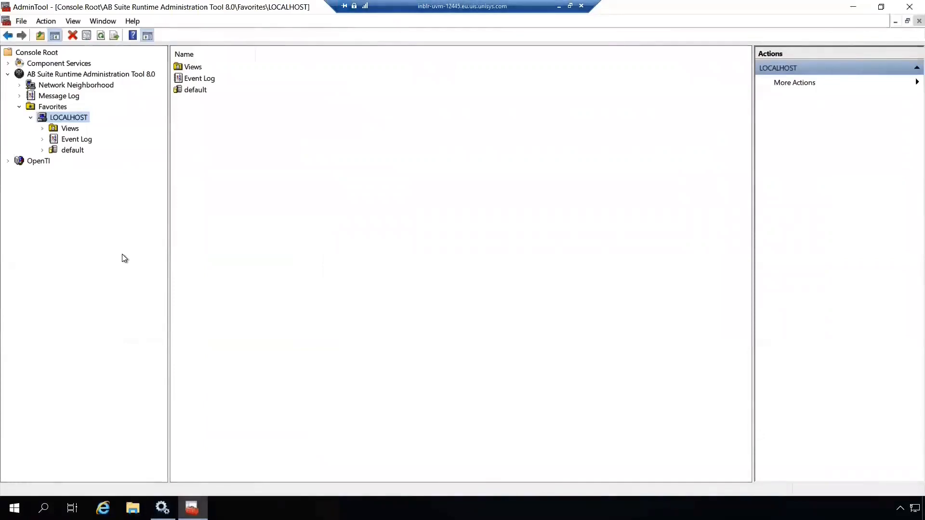
# Switch RatlSocket8.0-1 on port 2910 to non-TLS by unticking TLS 1.2, applying and confirming.
pyautogui.rightClick(71, 117)
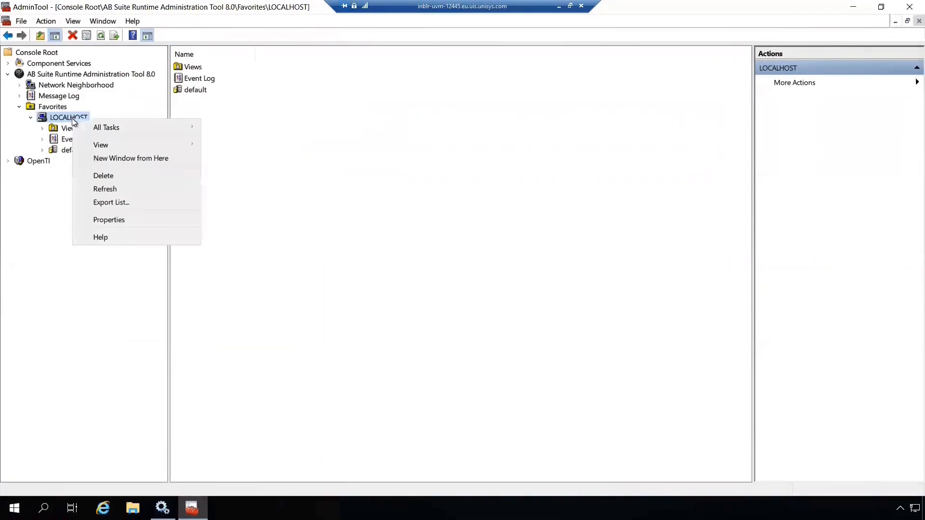
pyautogui.moveTo(107, 128)
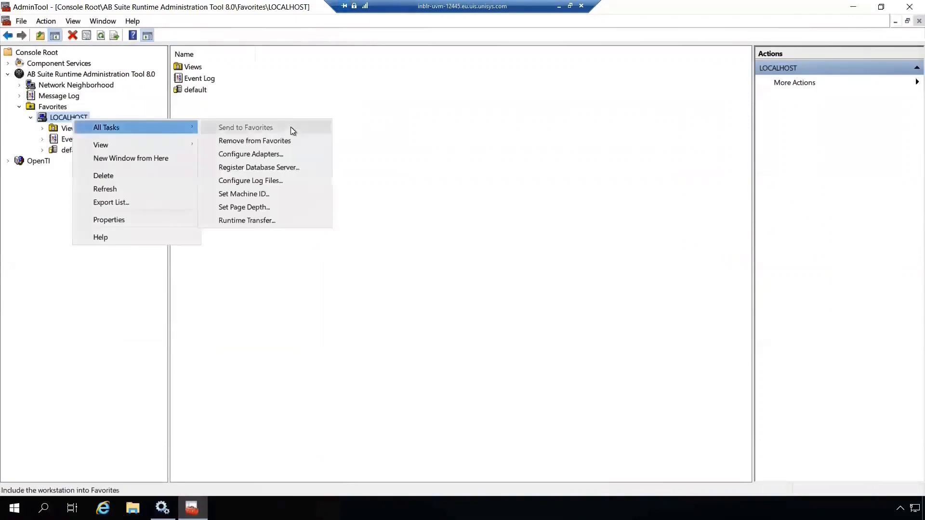
pyautogui.click(284, 155)
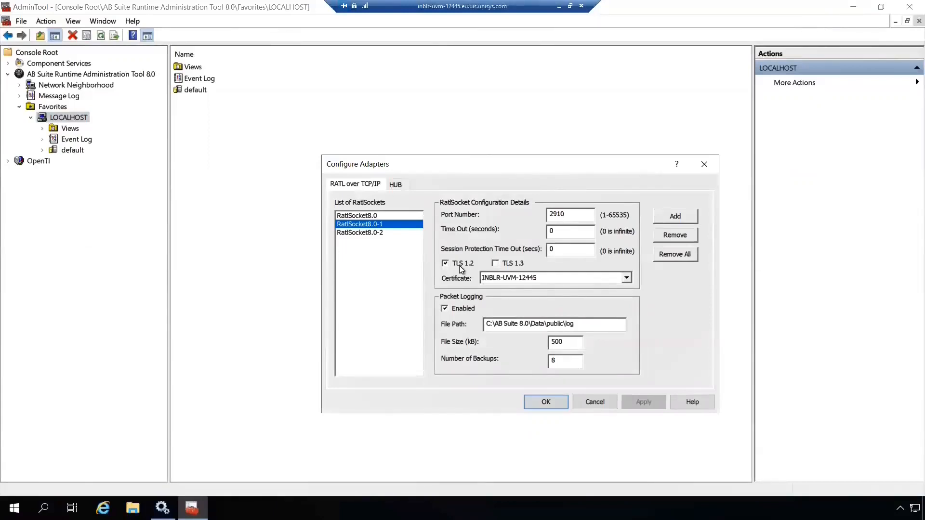
pyautogui.click(459, 265)
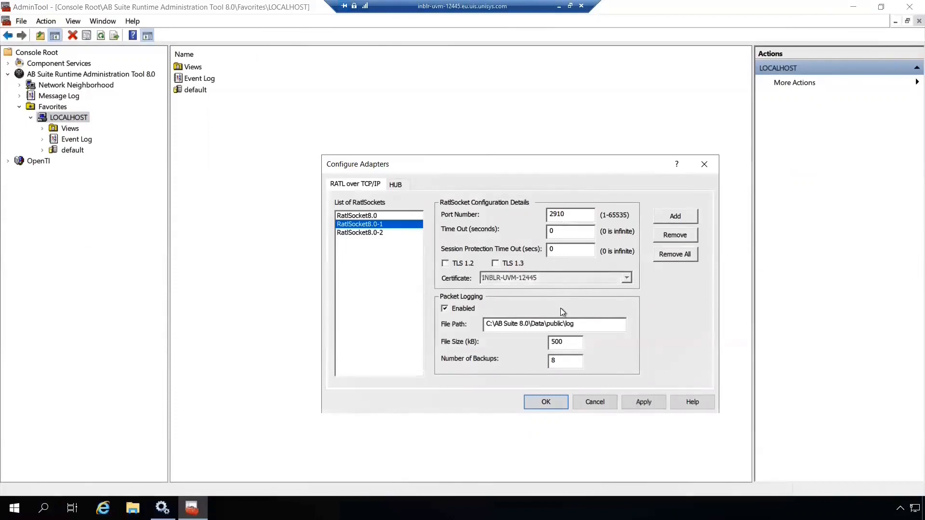
pyautogui.click(644, 402)
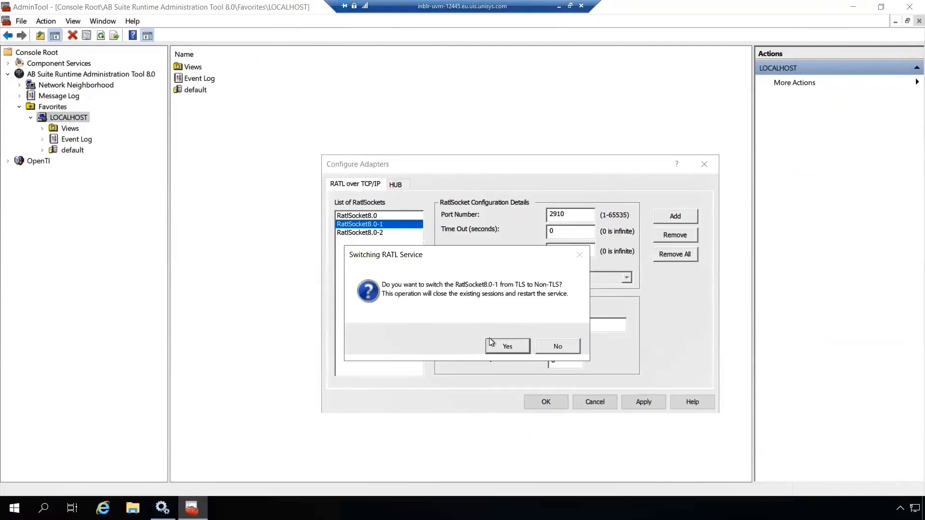
pyautogui.click(500, 349)
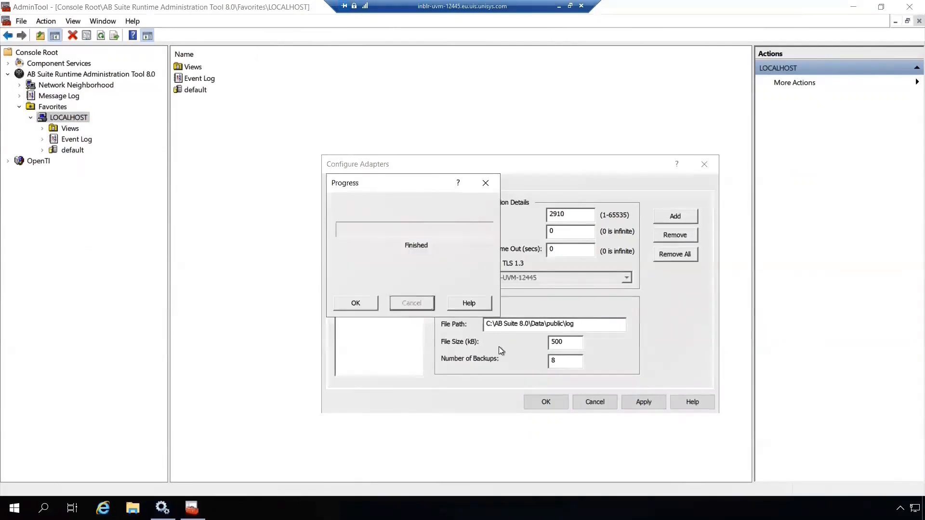
pyautogui.click(372, 307)
pyautogui.click(545, 403)
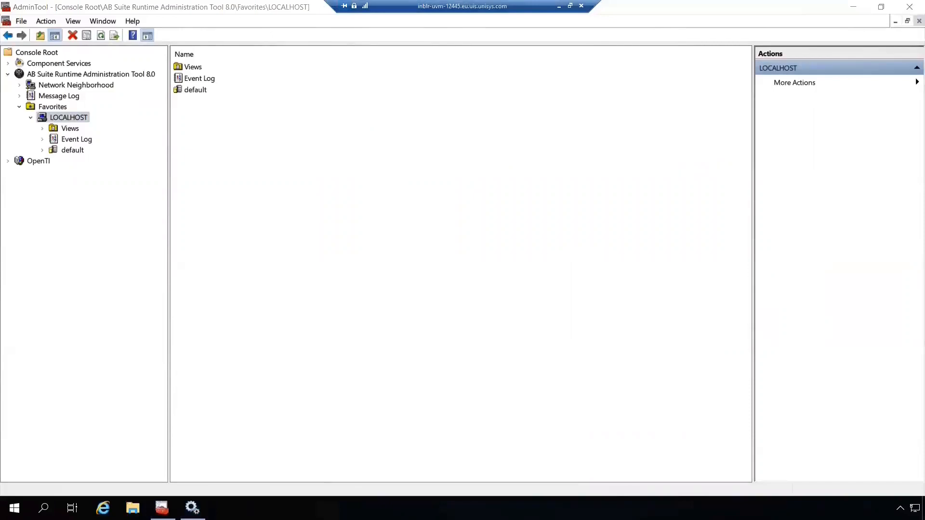
# Refresh Services so RATL Gateway (1) shows as the TCP/IP gateway, then return to AdminTool.
pyautogui.click(192, 508)
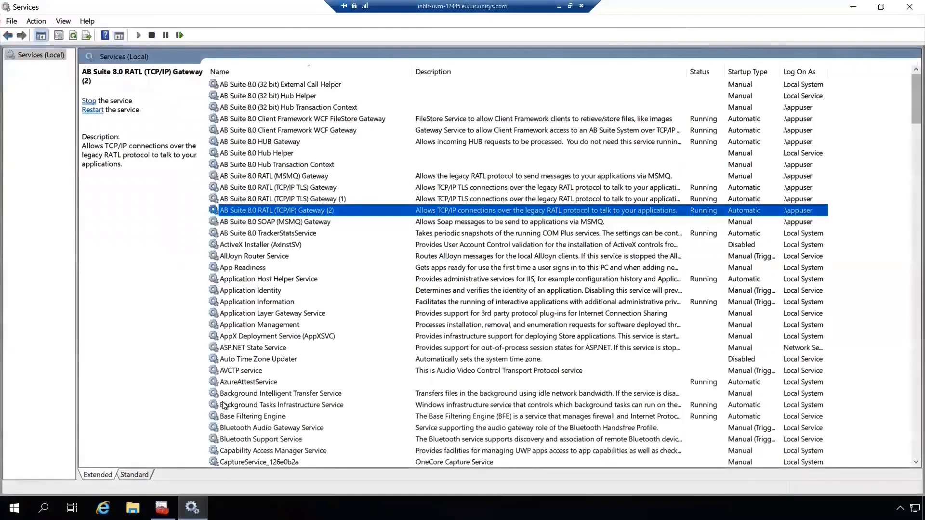
pyautogui.click(279, 201)
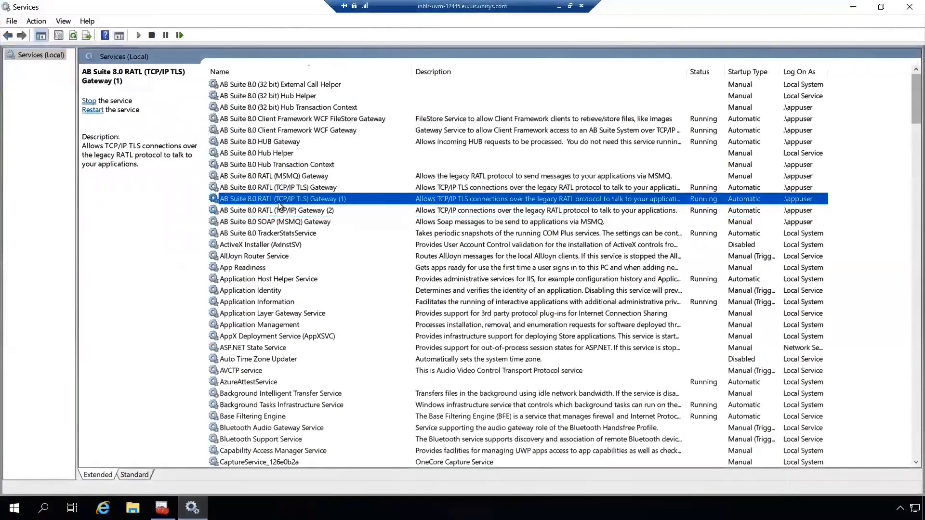
pyautogui.press('F5')
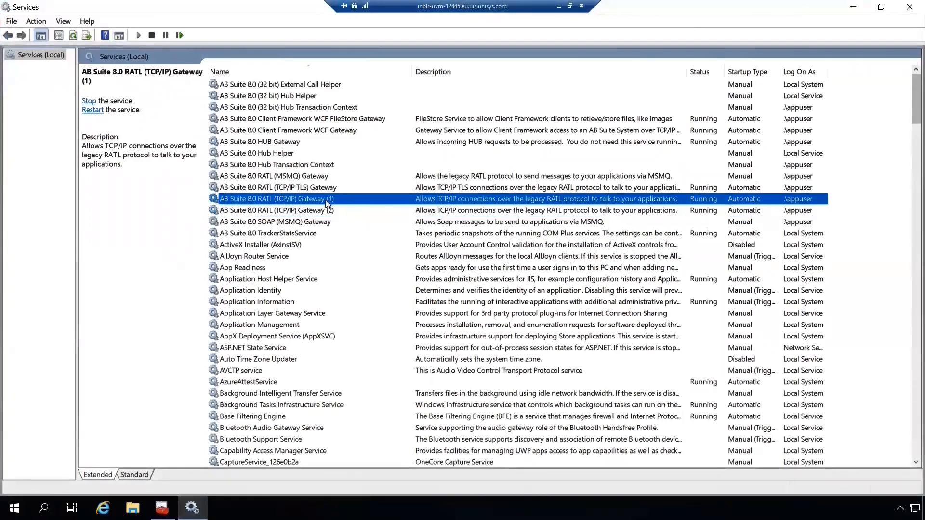
pyautogui.hotkey('alt', 'Tab')
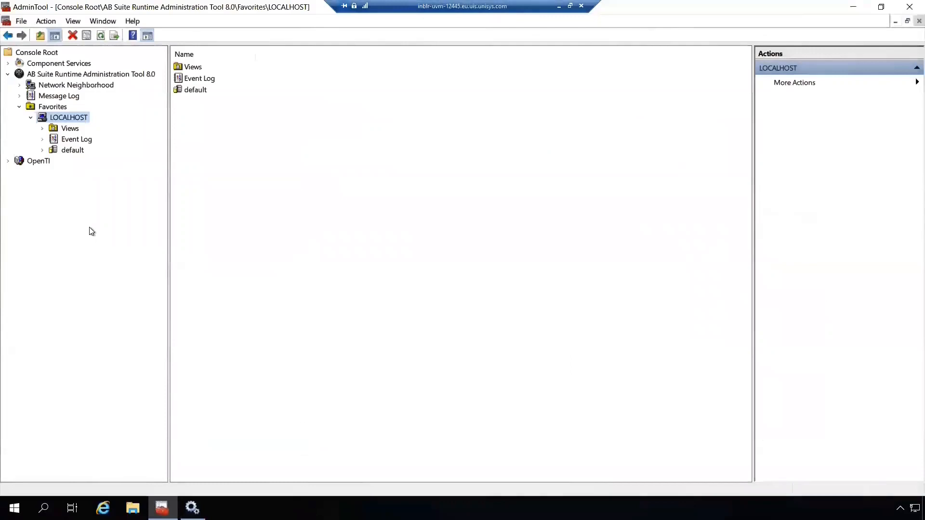
# In Configure Adapters, enable TLS 1.2 with certificate INBLR-UVM-12445 on RatlSocket8.0-2 and confirm.
pyautogui.rightClick(69, 120)
pyautogui.moveTo(96, 126)
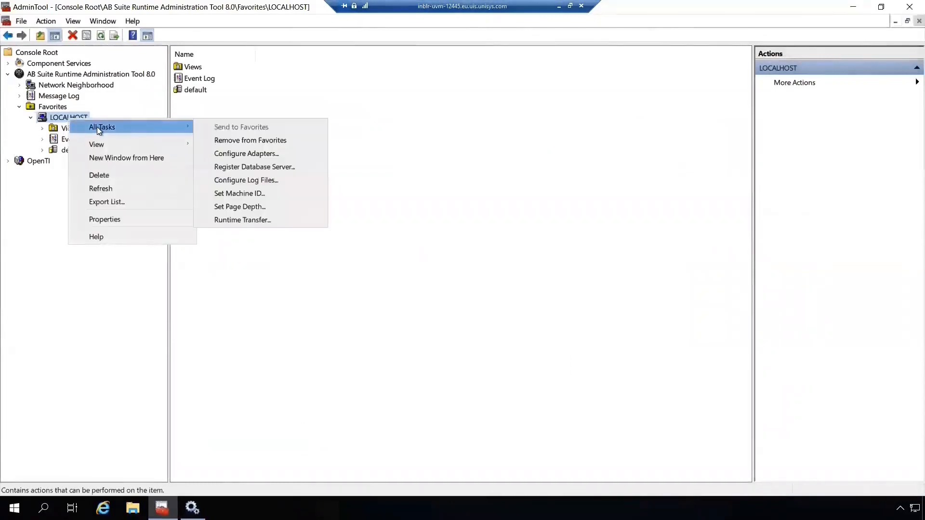
pyautogui.click(238, 155)
pyautogui.click(347, 267)
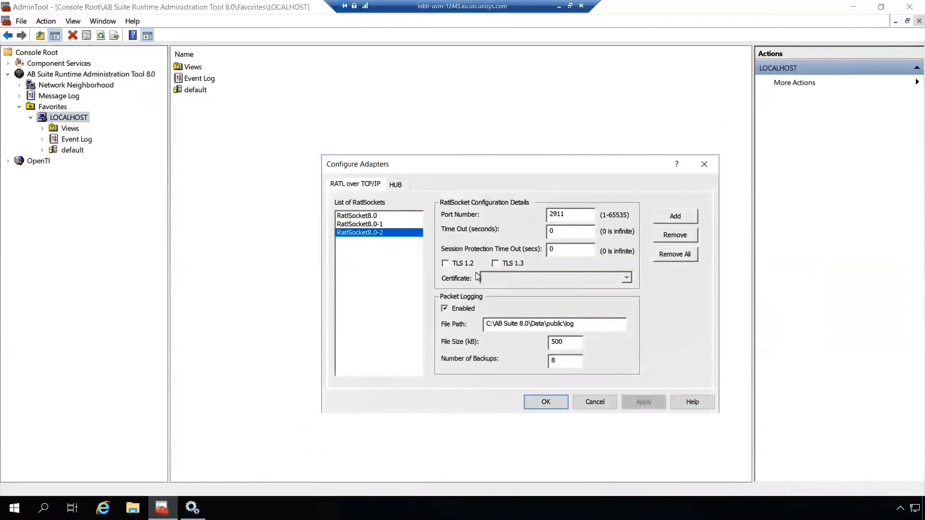
pyautogui.click(458, 265)
pyautogui.click(495, 278)
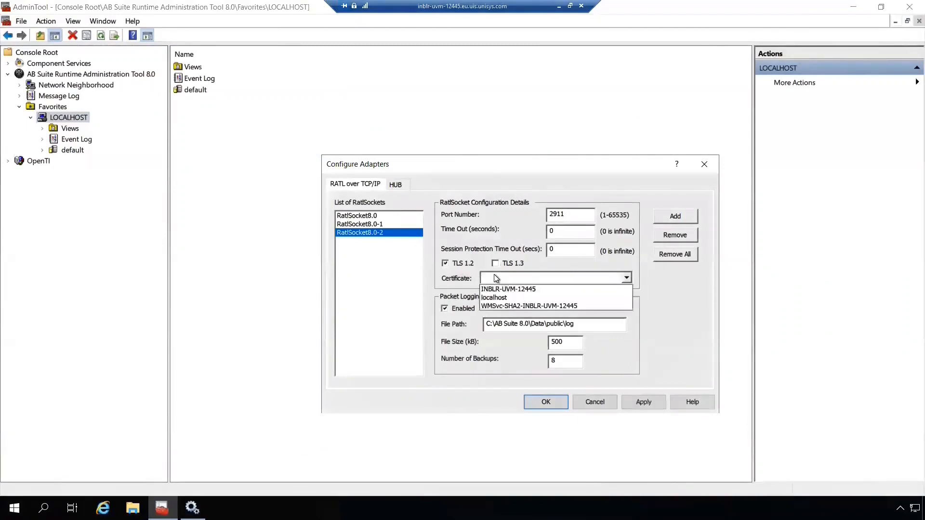
pyautogui.click(496, 289)
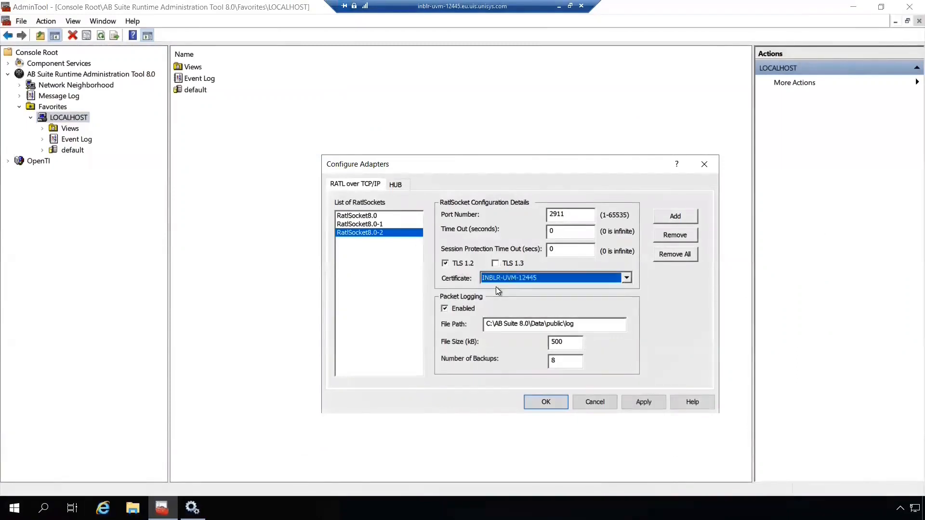
pyautogui.click(544, 404)
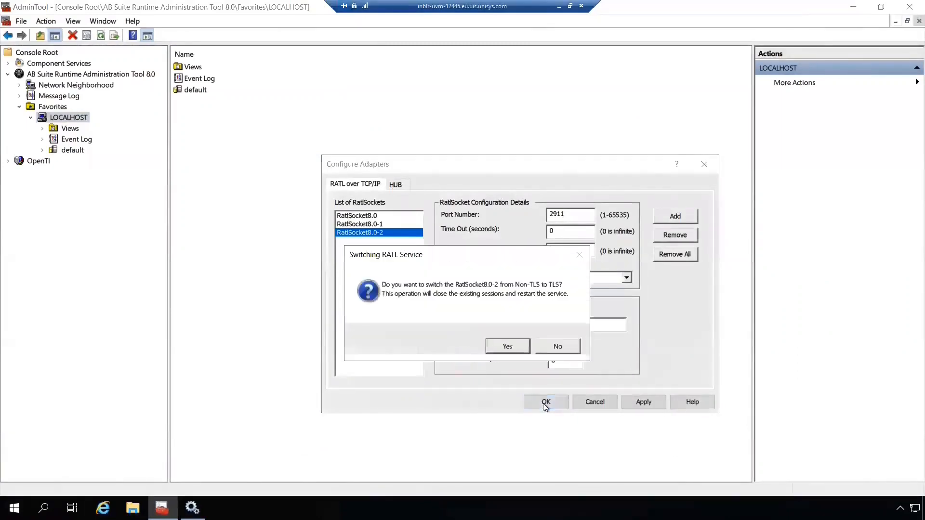
pyautogui.click(507, 346)
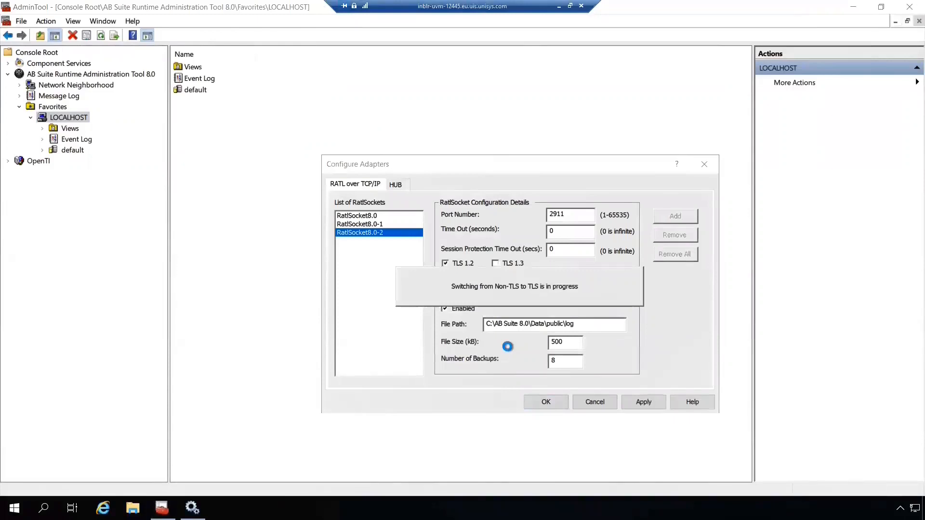
pyautogui.click(363, 305)
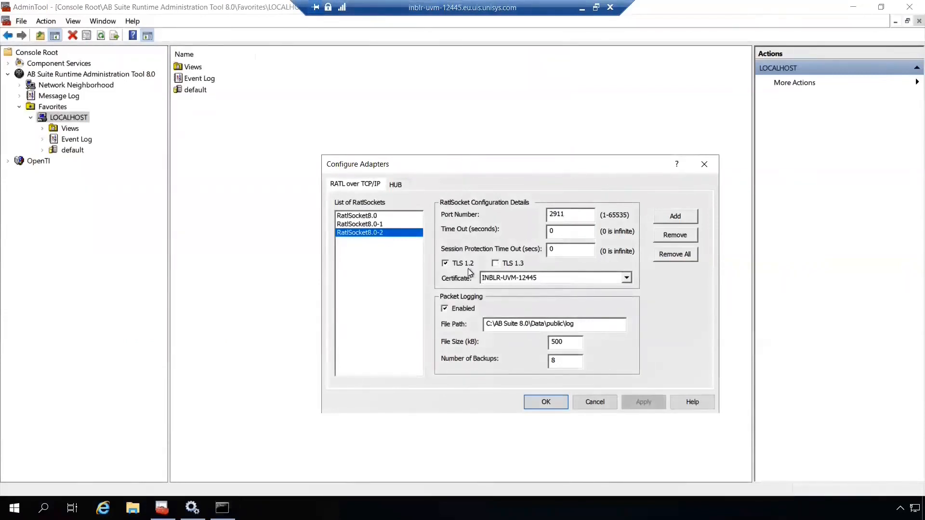
# Display the ConfigureAdapter.exe /? help in Command Prompt.
pyautogui.click(222, 507)
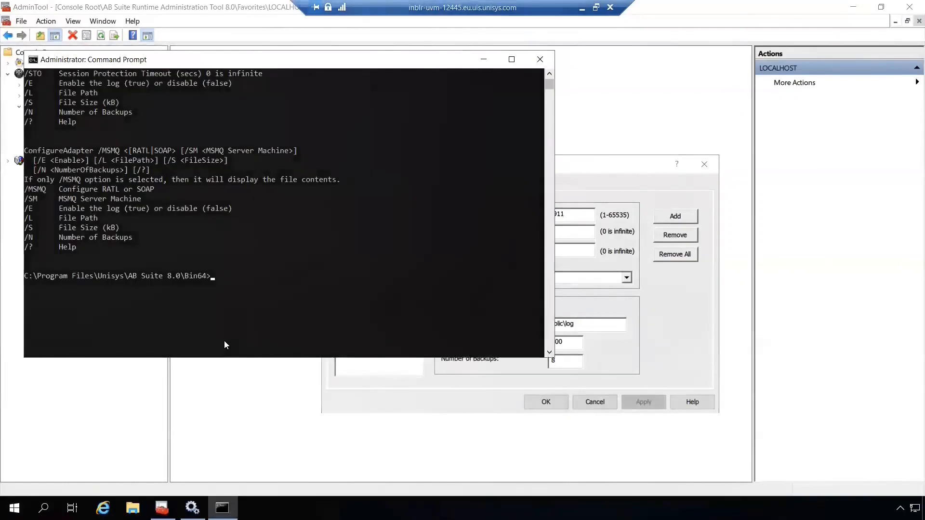
pyautogui.write('Configu')
pyautogui.press('Tab')
pyautogui.write('/?')
pyautogui.press('Return')
pyautogui.scroll(-1, 175, 178)
pyautogui.scroll(2, 177, 177)
pyautogui.scroll(-8, 178, 175)
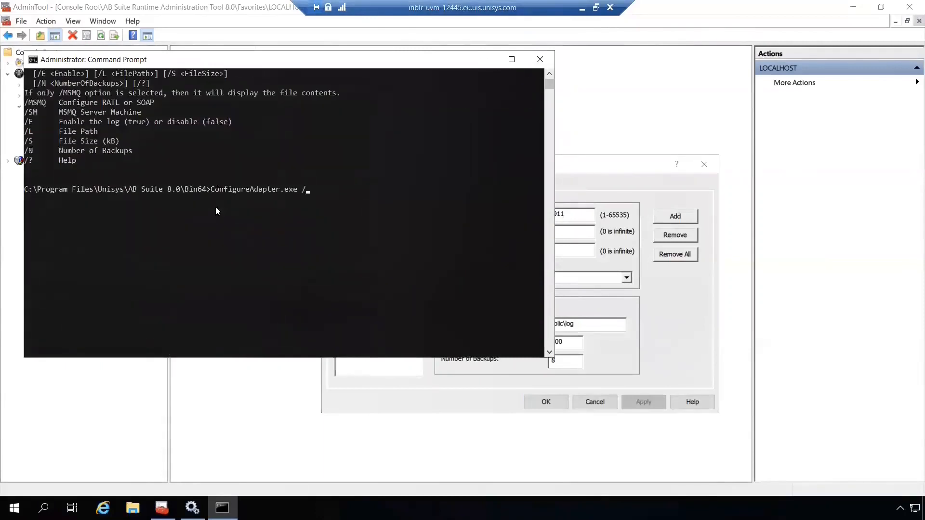
# Run ConfigureAdapter.exe /TCPIP RATL /AN Ratlsocket8.0-2 /TLS off.
pyautogui.write('TCPIP RATL /AN')
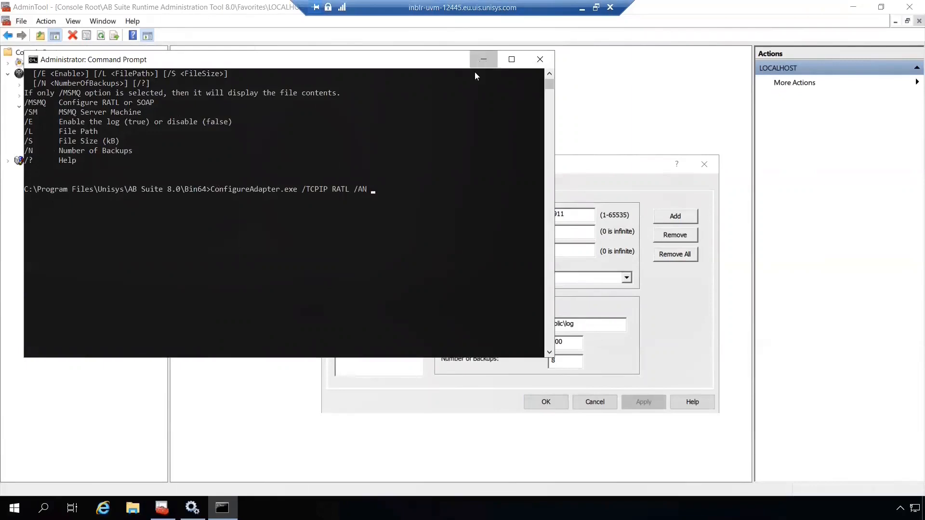
pyautogui.click(475, 72)
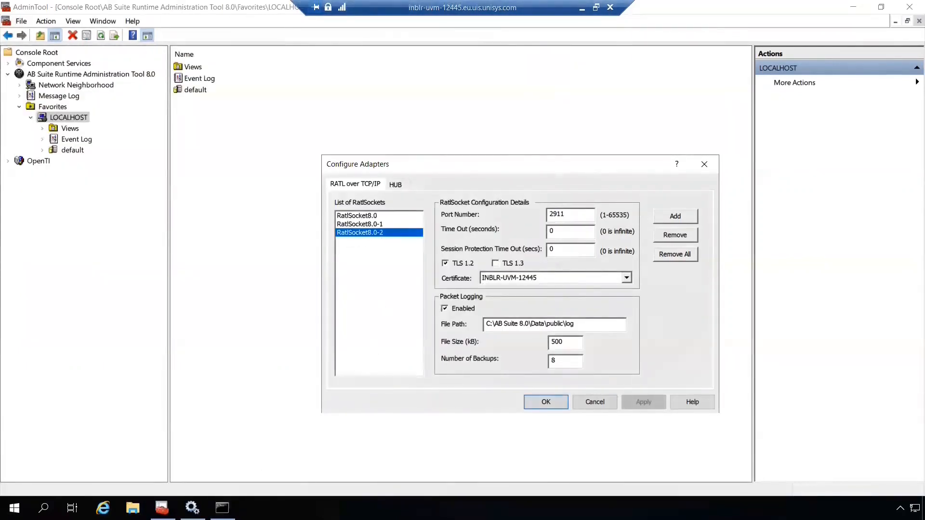
pyautogui.click(222, 508)
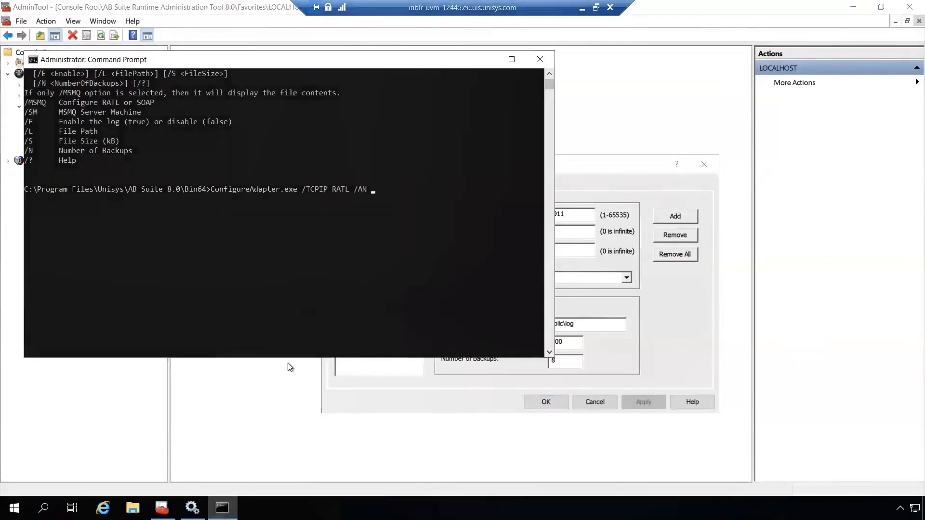
pyautogui.write('Ratlsocket8.0-2')
pyautogui.scroll(-1, 302, 334)
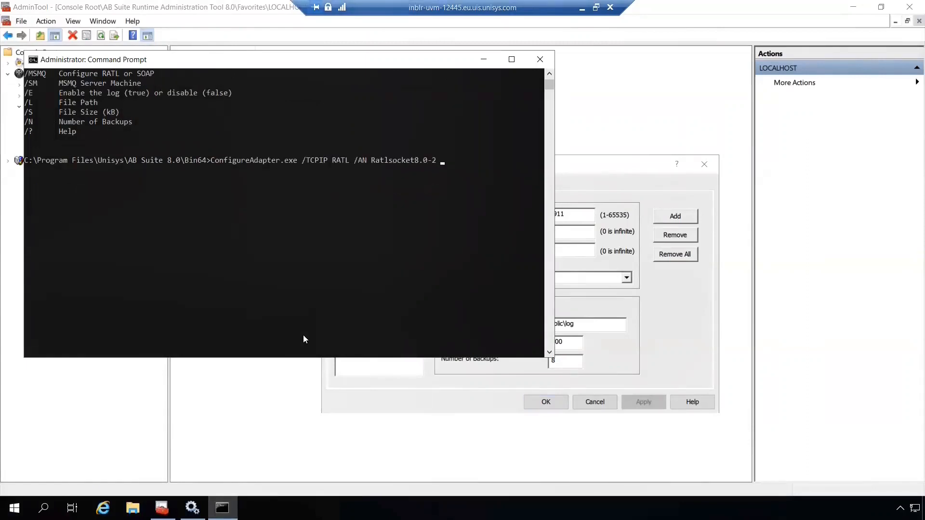
pyautogui.write('/TLS off')
pyautogui.press('Return')
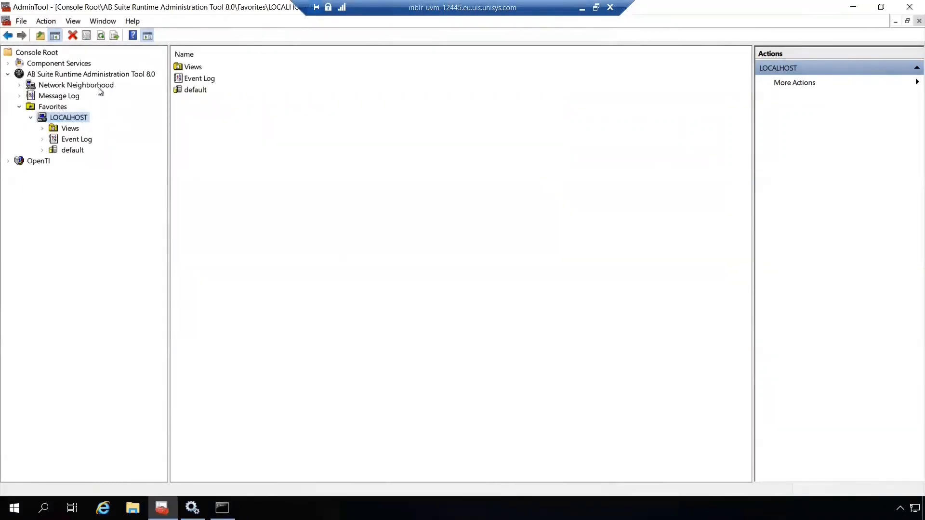
# Check in Configure Adapters that RatlSocket8.0-2 has TLS off, then return to Command Prompt.
pyautogui.rightClick(78, 120)
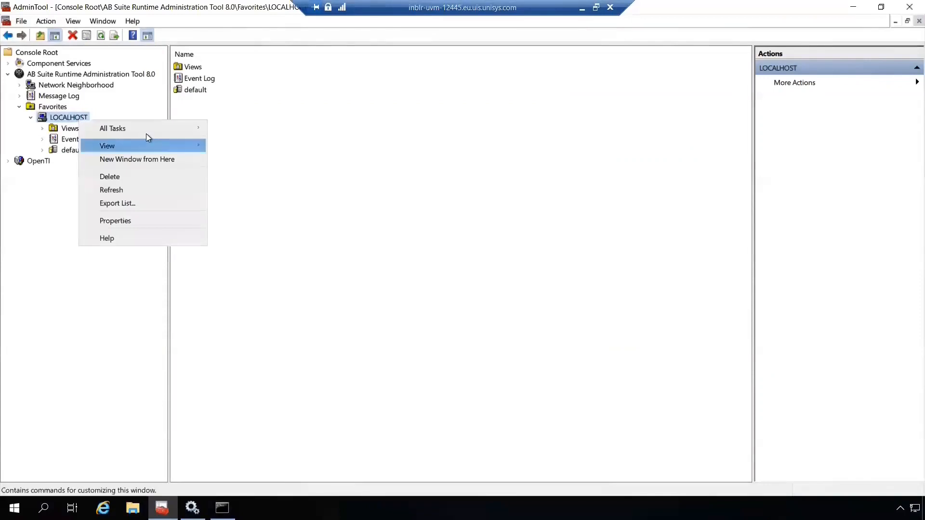
pyautogui.moveTo(145, 129)
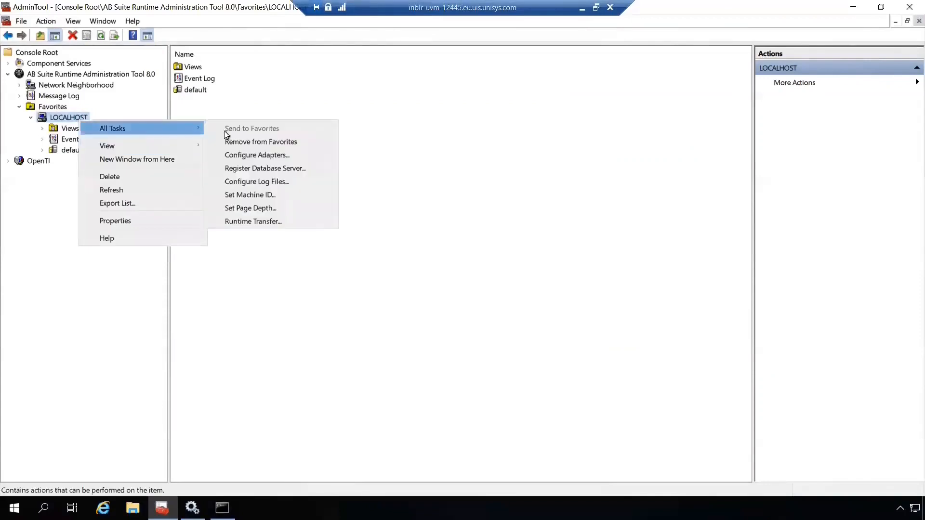
pyautogui.click(273, 153)
pyautogui.click(357, 234)
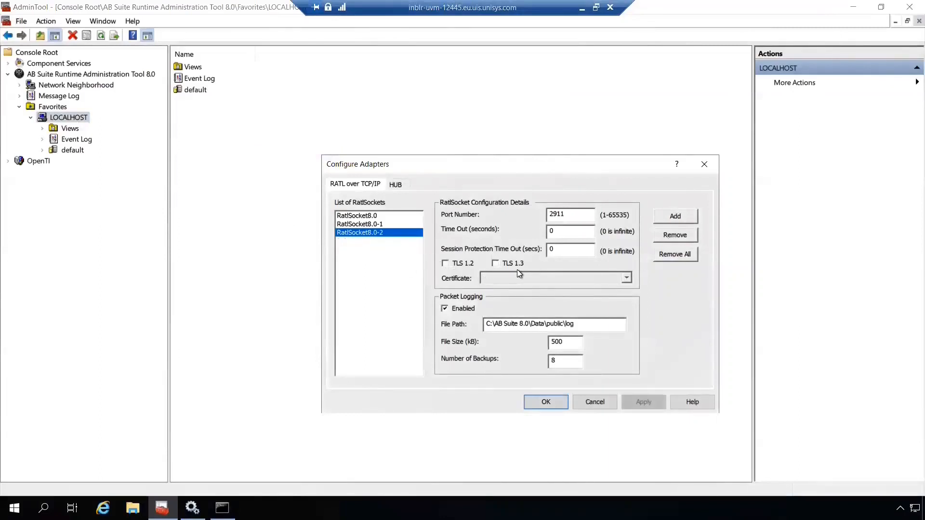
pyautogui.press('Escape')
pyautogui.click(222, 508)
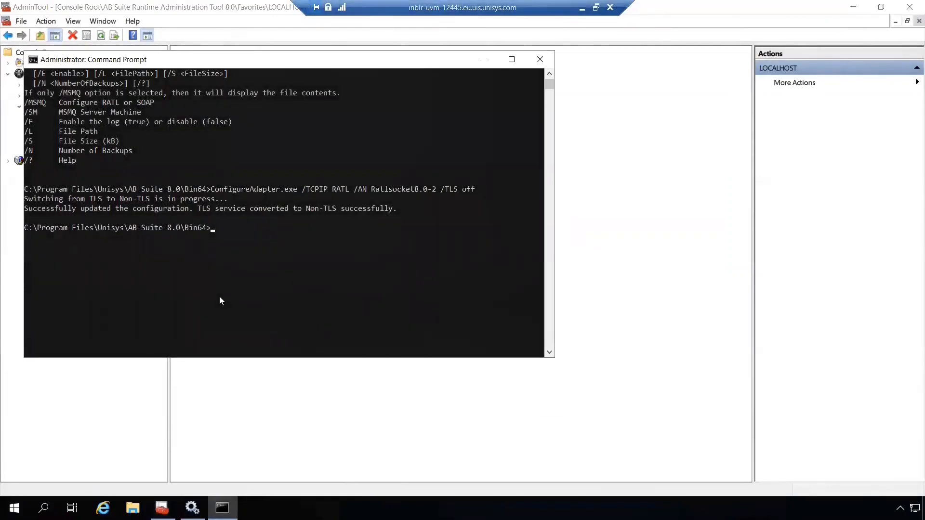
# Rerun the ConfigureAdapter command with /TLS 1.2 /CERT INBLR-UVM-12445, then switch to AdminTool.
pyautogui.press('Up')
pyautogui.press('BackSpace')
pyautogui.press('BackSpace')
pyautogui.press('BackSpace')
pyautogui.press('BackSpace')
pyautogui.press('BackSpace')
pyautogui.press('BackSpace')
pyautogui.press('BackSpace')
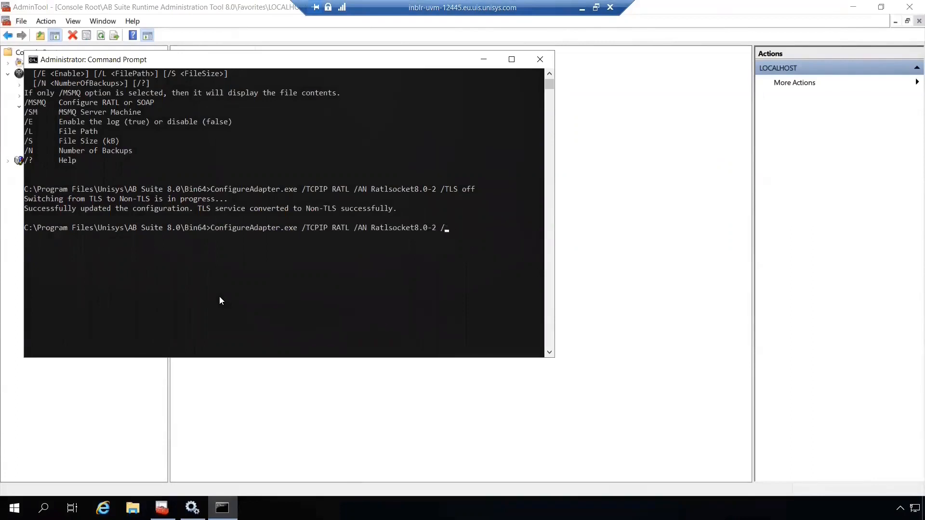
pyautogui.write('TLS 1.2')
pyautogui.write('/CERT I')
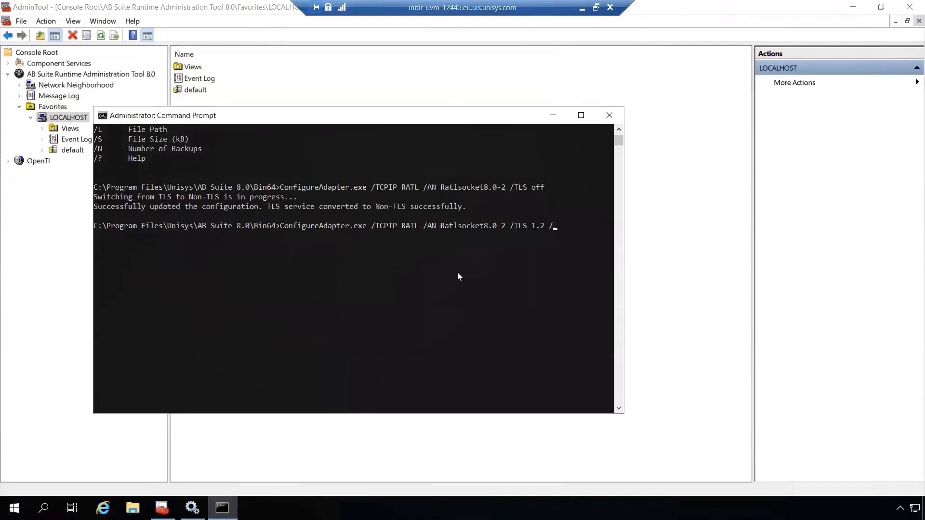
pyautogui.write('NBLR-UVM-')
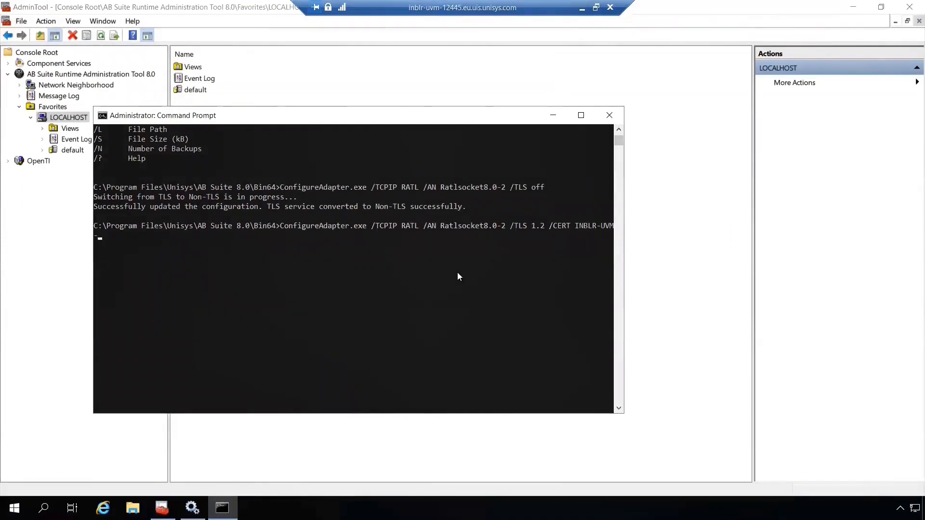
pyautogui.write('12445')
pyautogui.press('Return')
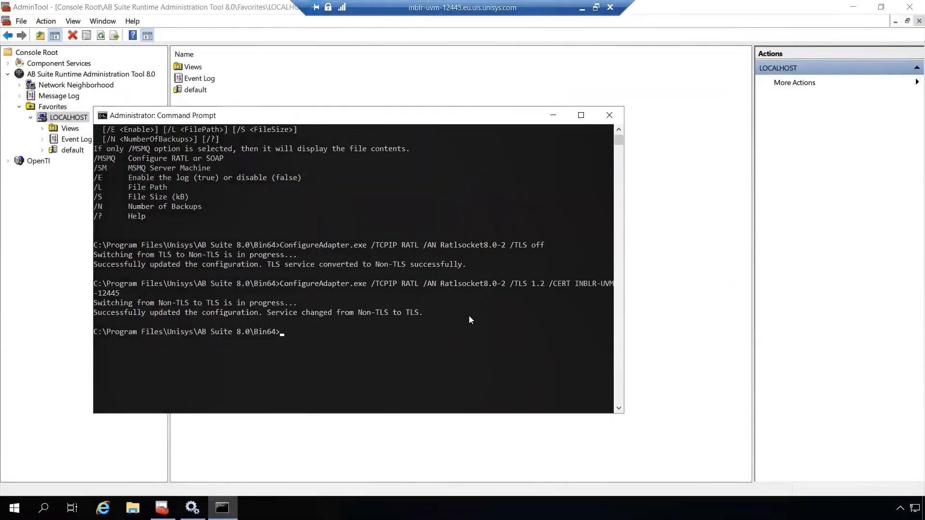
pyautogui.click(72, 118)
# Verify in Configure Adapters that RatlSocket8.0-2 uses TLS 1.2 with INBLR-UVM-12445.
pyautogui.rightClick(71, 118)
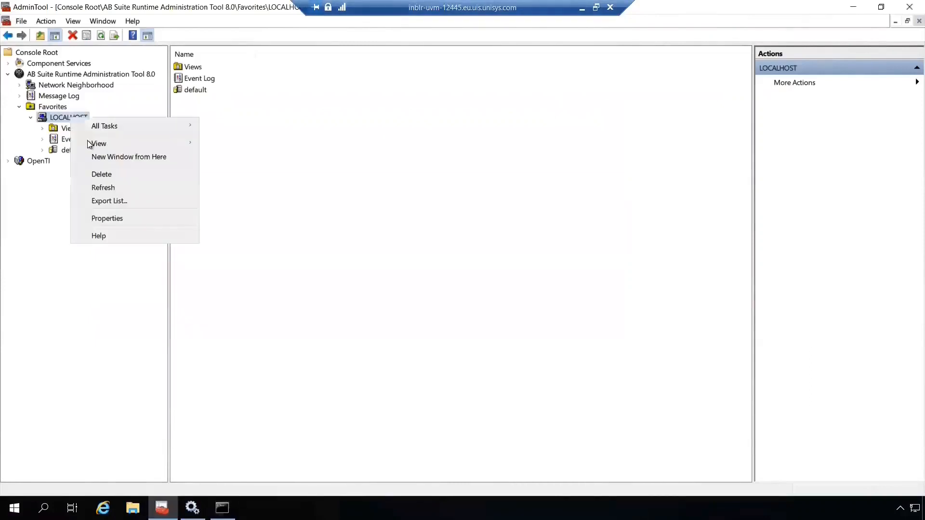
pyautogui.moveTo(112, 126)
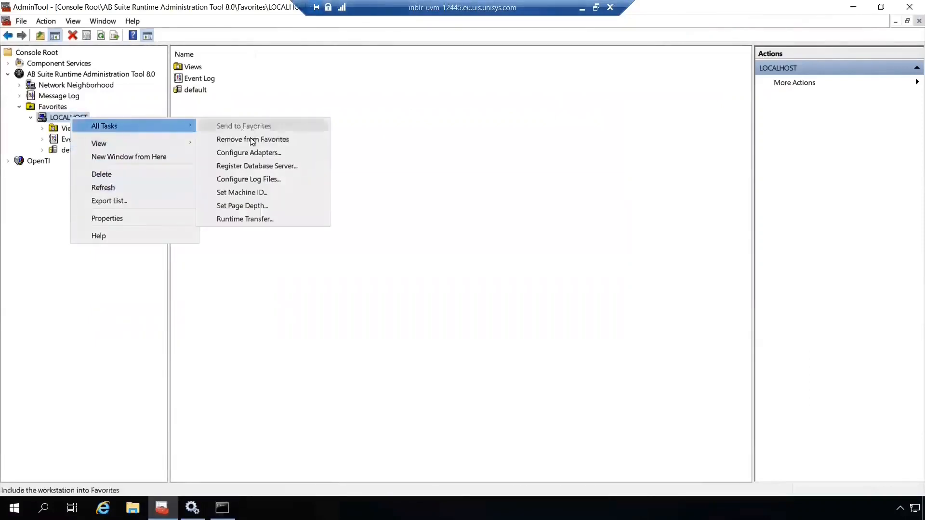
pyautogui.click(253, 152)
pyautogui.click(359, 233)
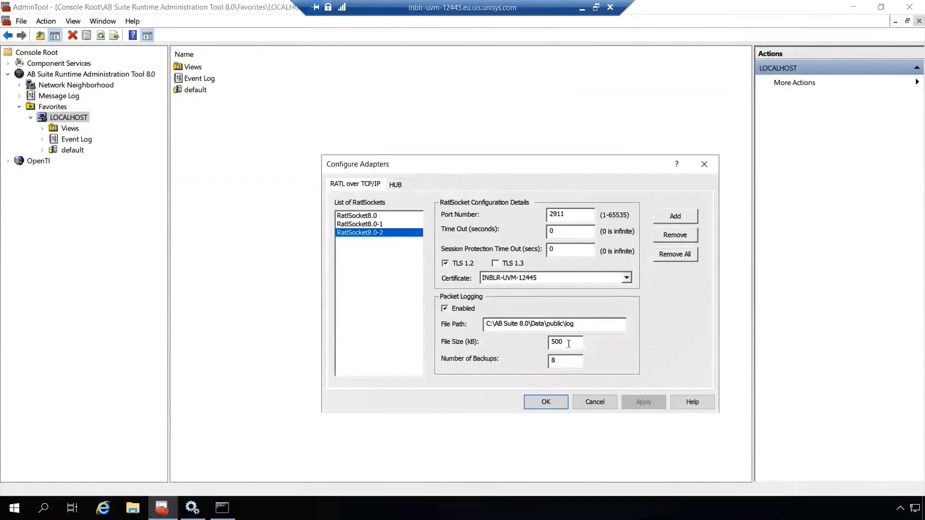
pyautogui.click(557, 405)
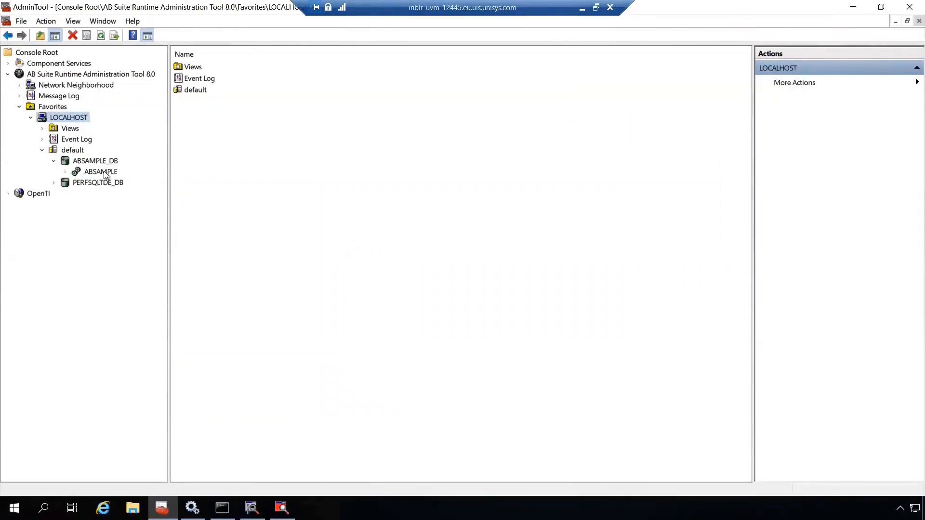
# Select ABSAMPLE under ABSAMPLE_DB, expand Views and open the ABSAMPLE view's Properties.
pyautogui.click(101, 172)
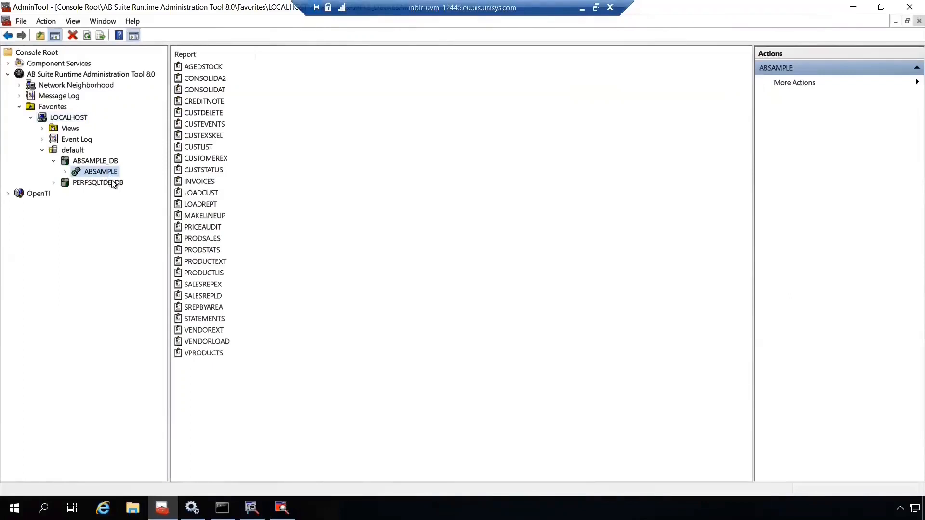
pyautogui.click(42, 129)
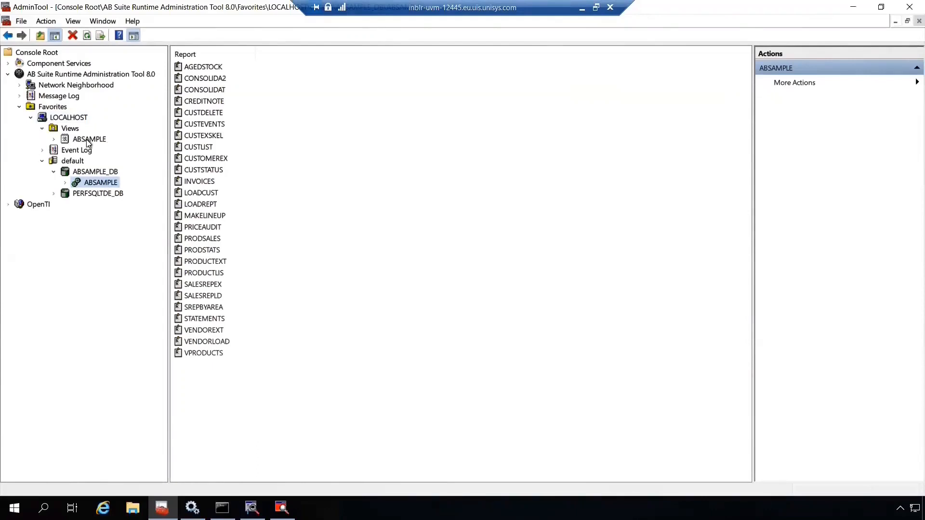
pyautogui.rightClick(90, 140)
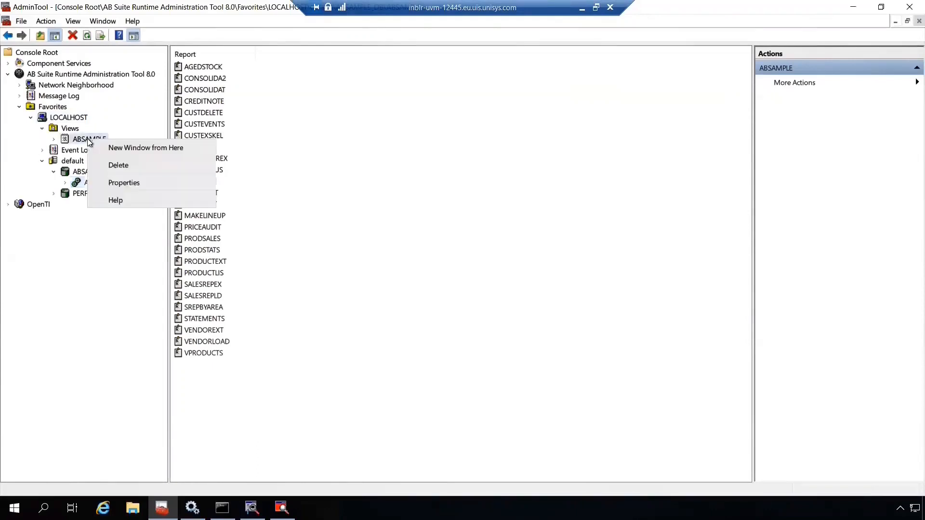
pyautogui.click(122, 183)
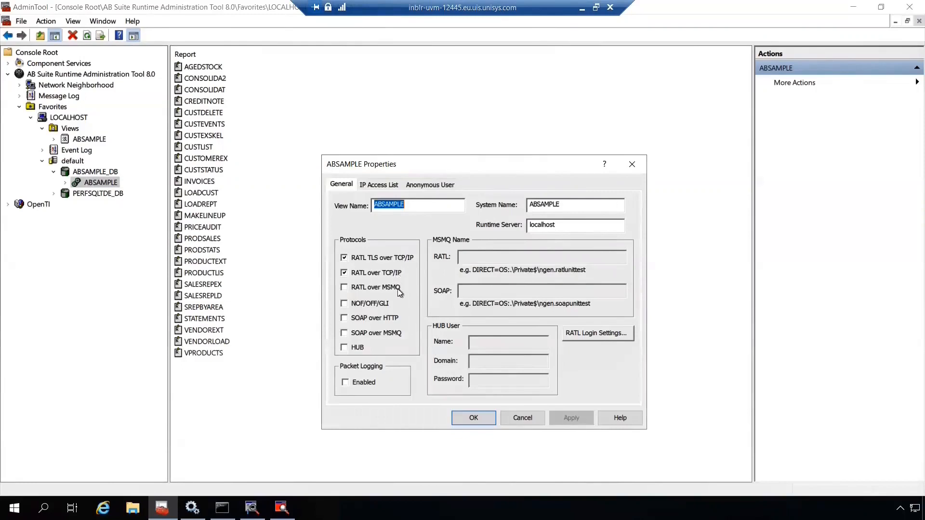
# Close ABSAMPLE Properties and check that RatlSocket8.0-1 on port 2910 has no TLS.
pyautogui.click(475, 417)
pyautogui.rightClick(82, 122)
pyautogui.moveTo(111, 128)
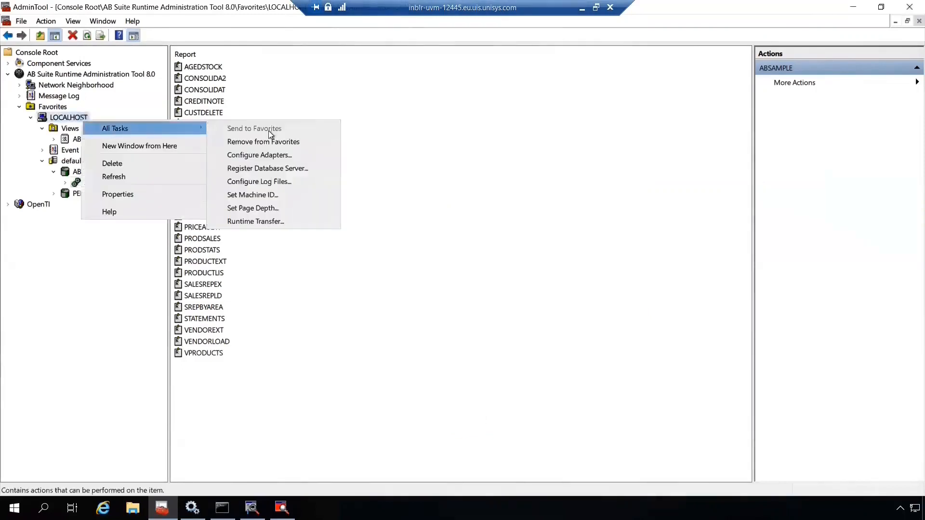
pyautogui.click(267, 157)
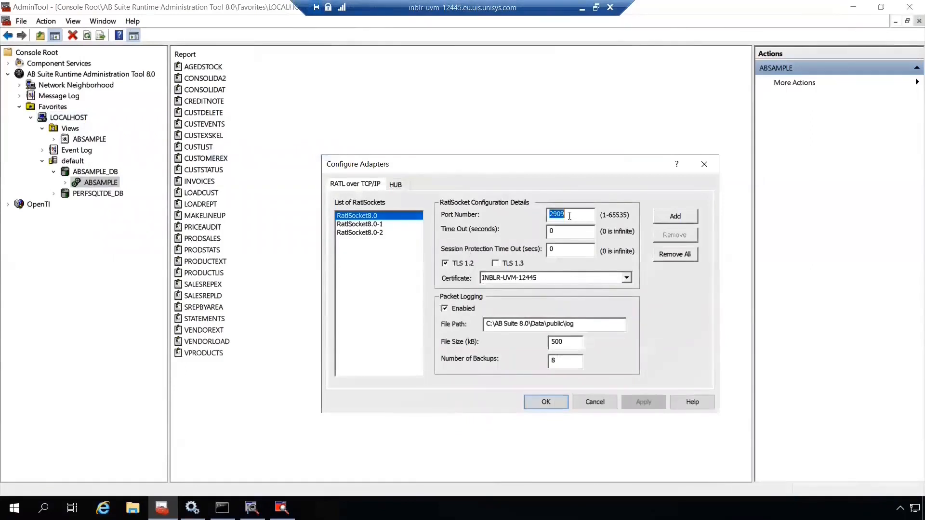
pyautogui.click(405, 224)
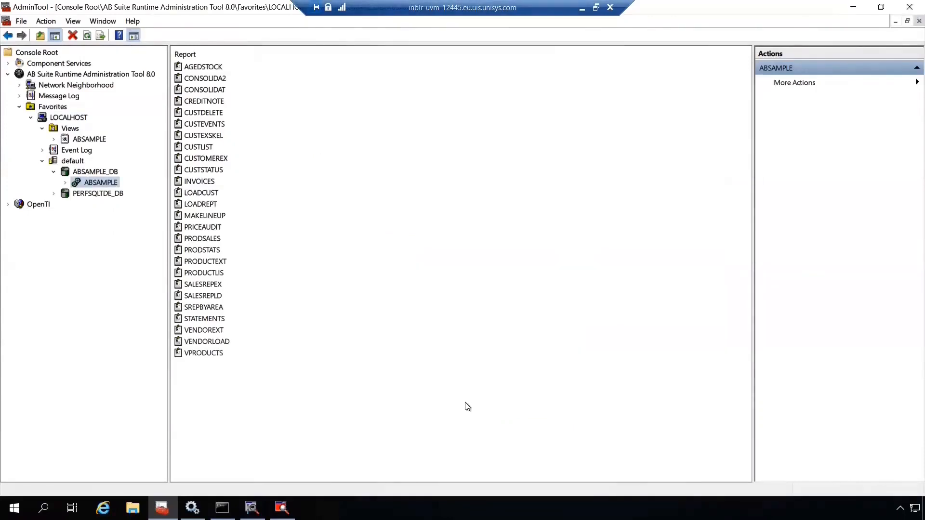
# Compare ABSAMPLE_TLS (port 2909) and ABSAMPLE (port 2910) server URLs, then bring up Presentation Client.
pyautogui.moveTo(252, 507)
pyautogui.click(255, 475)
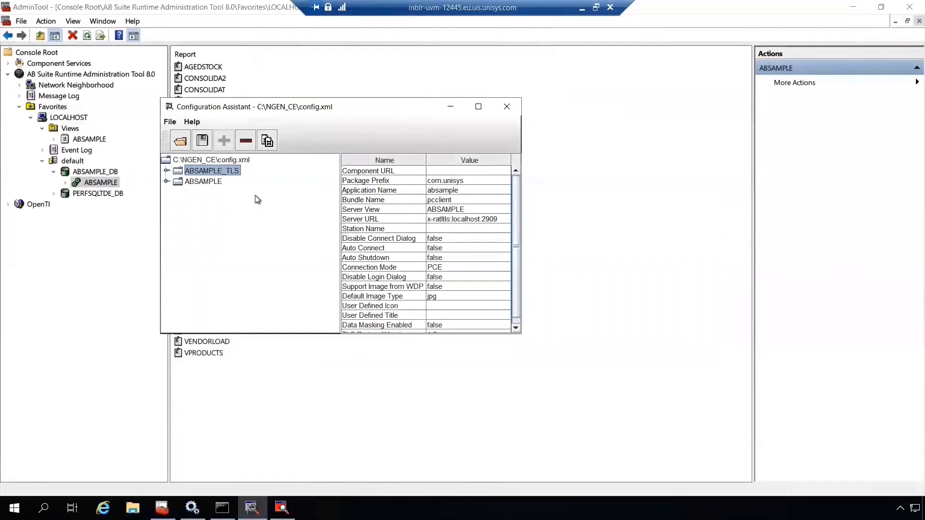
pyautogui.click(217, 182)
pyautogui.click(237, 172)
pyautogui.click(215, 184)
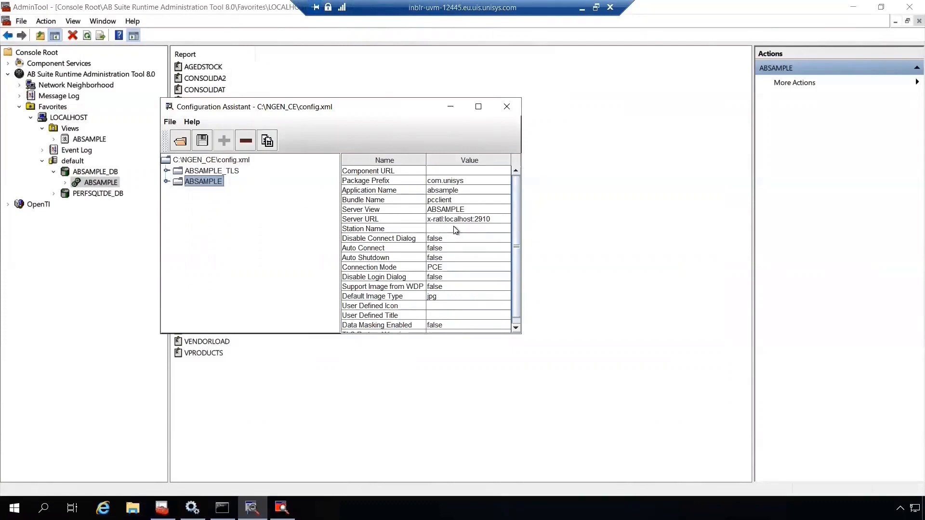
pyautogui.click(253, 508)
pyautogui.click(281, 507)
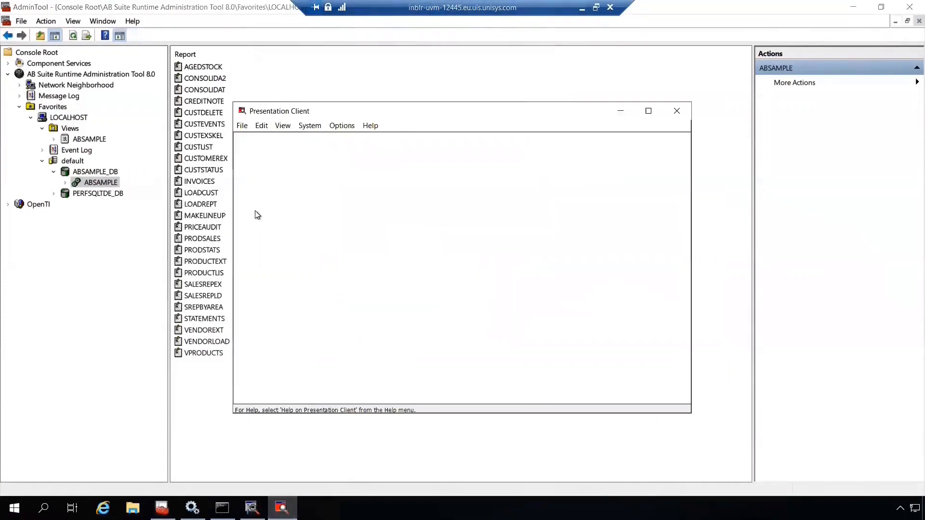
# Open a session to ABSAMPLE_TLS over TLS and log in.
pyautogui.click(241, 125)
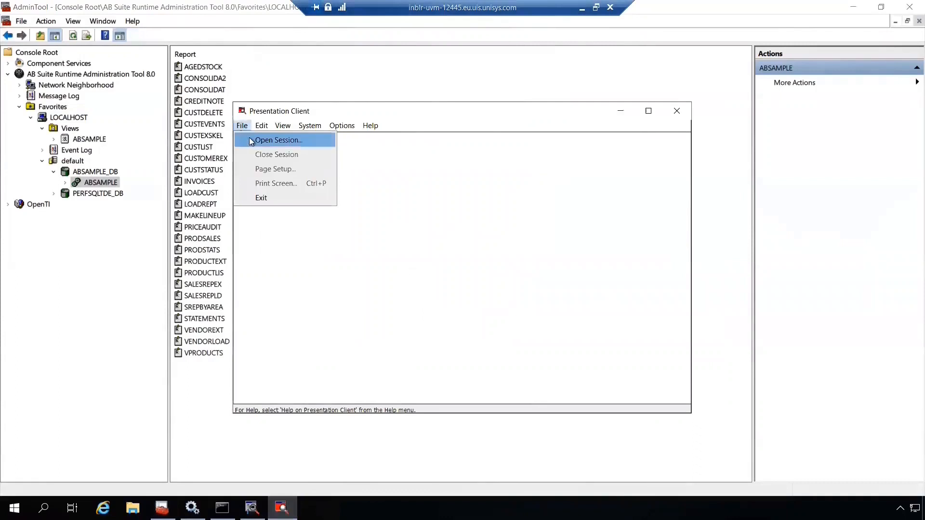
pyautogui.click(250, 140)
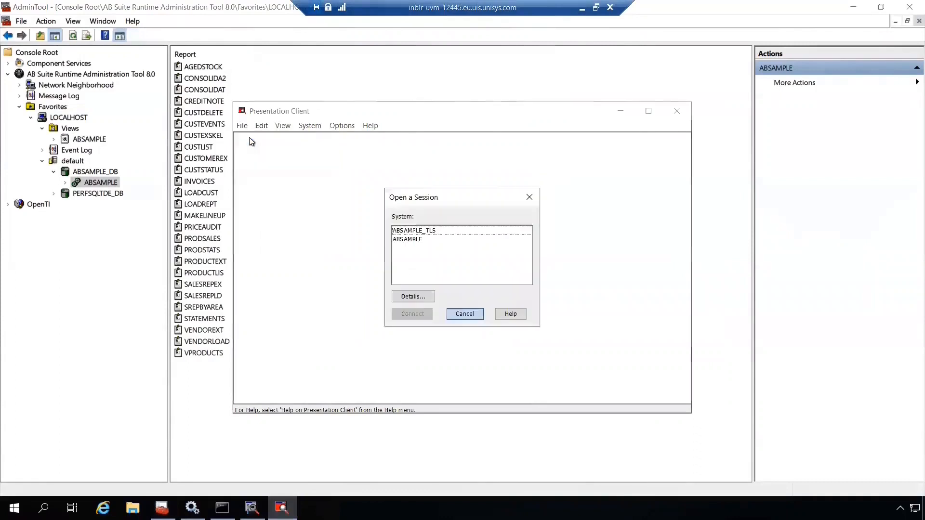
pyautogui.click(480, 234)
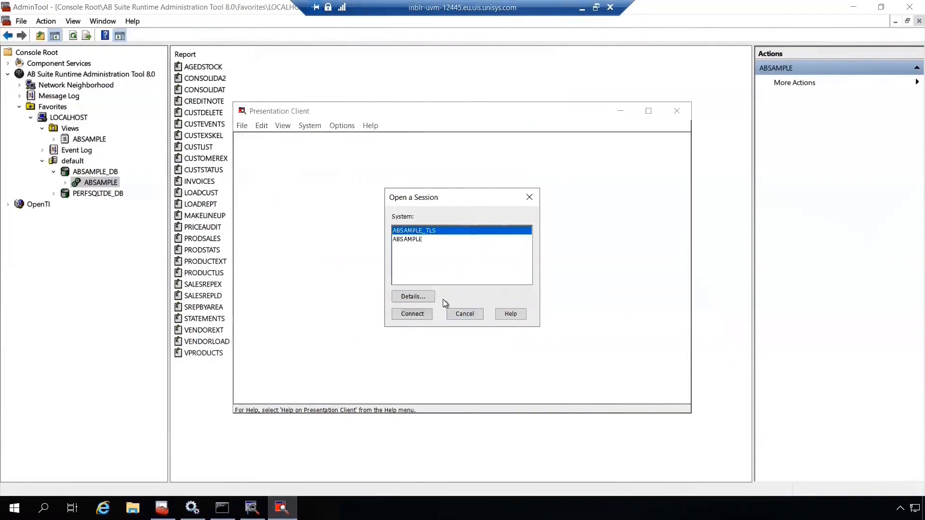
pyautogui.click(427, 298)
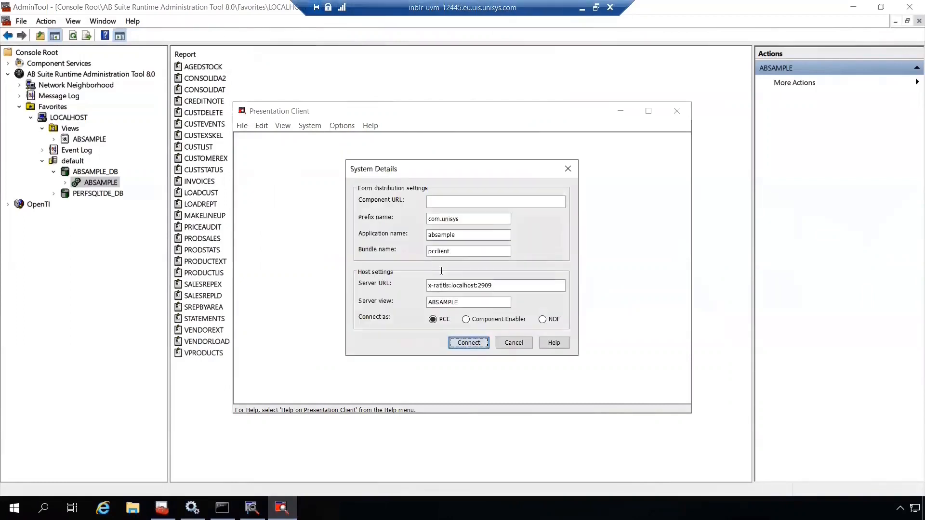
pyautogui.click(465, 347)
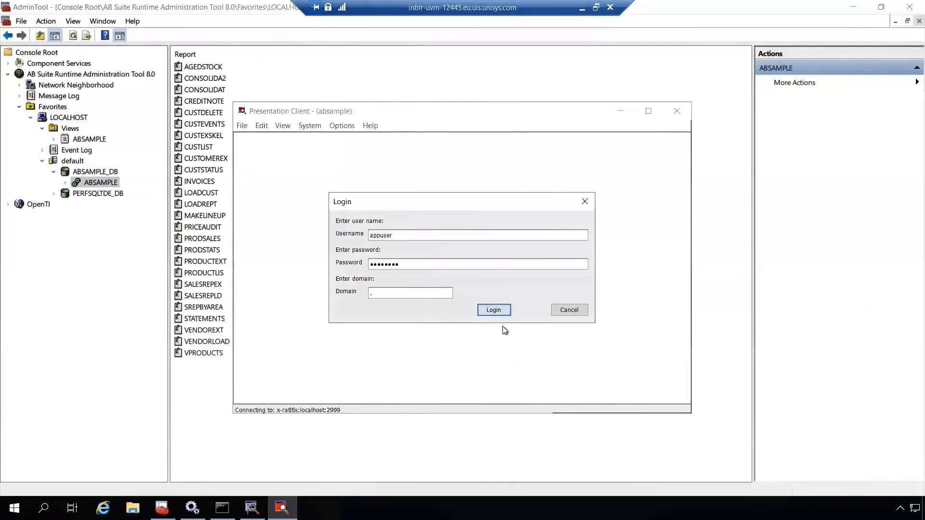
pyautogui.click(498, 310)
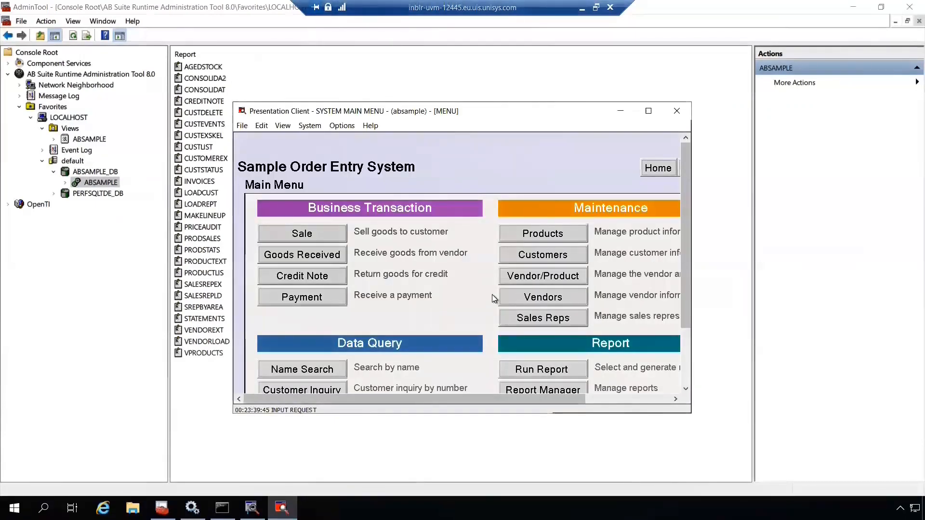
# Close the TLS session and confirm.
pyautogui.click(242, 127)
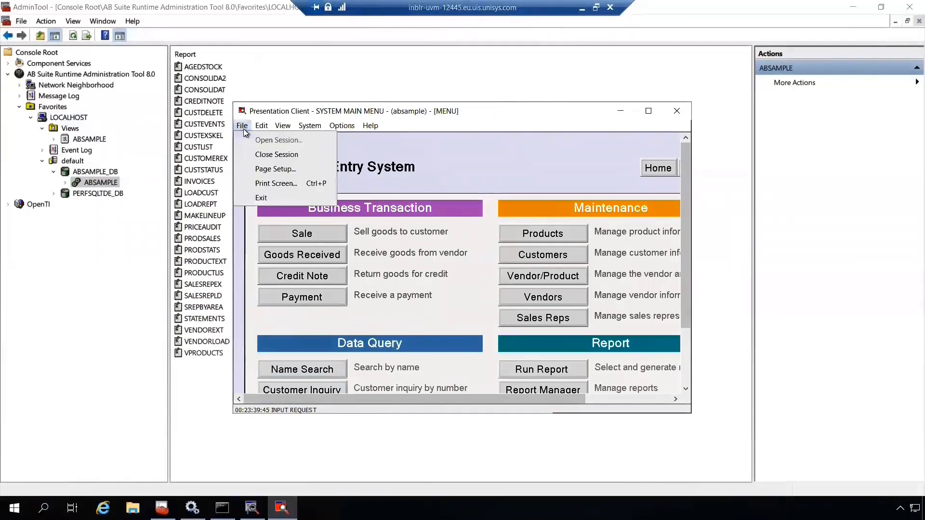
pyautogui.click(256, 154)
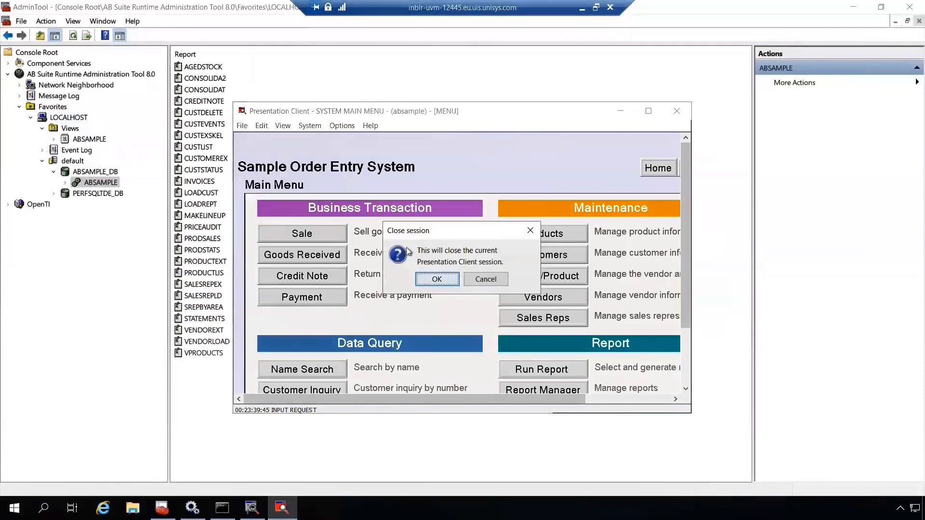
pyautogui.click(437, 279)
# Open a session to the non-TLS ABSAMPLE system and log in.
pyautogui.click(242, 126)
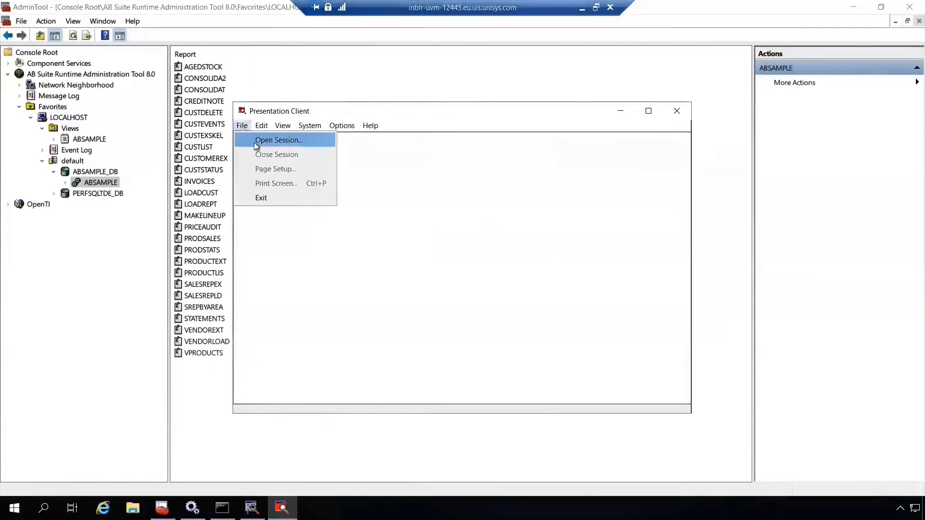
pyautogui.click(256, 140)
pyautogui.click(405, 239)
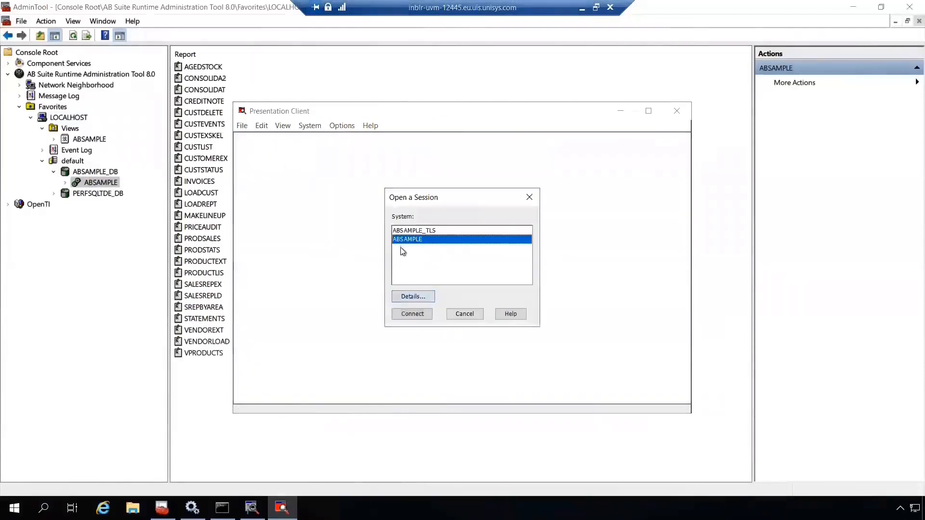
pyautogui.click(413, 296)
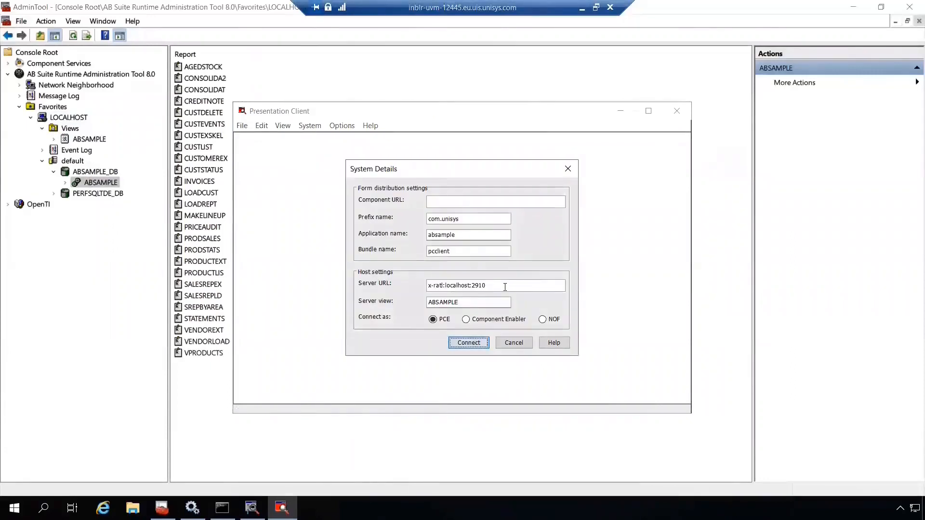
pyautogui.press('Return')
pyautogui.click(496, 311)
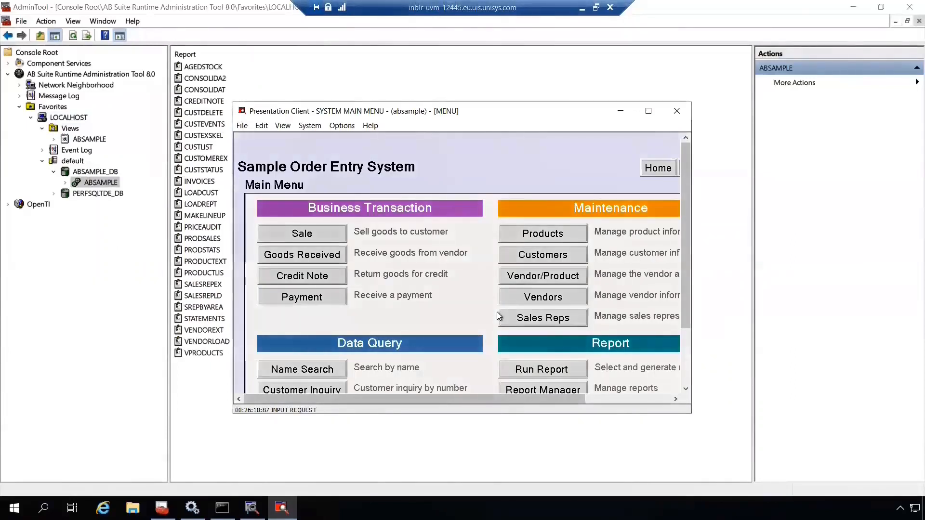